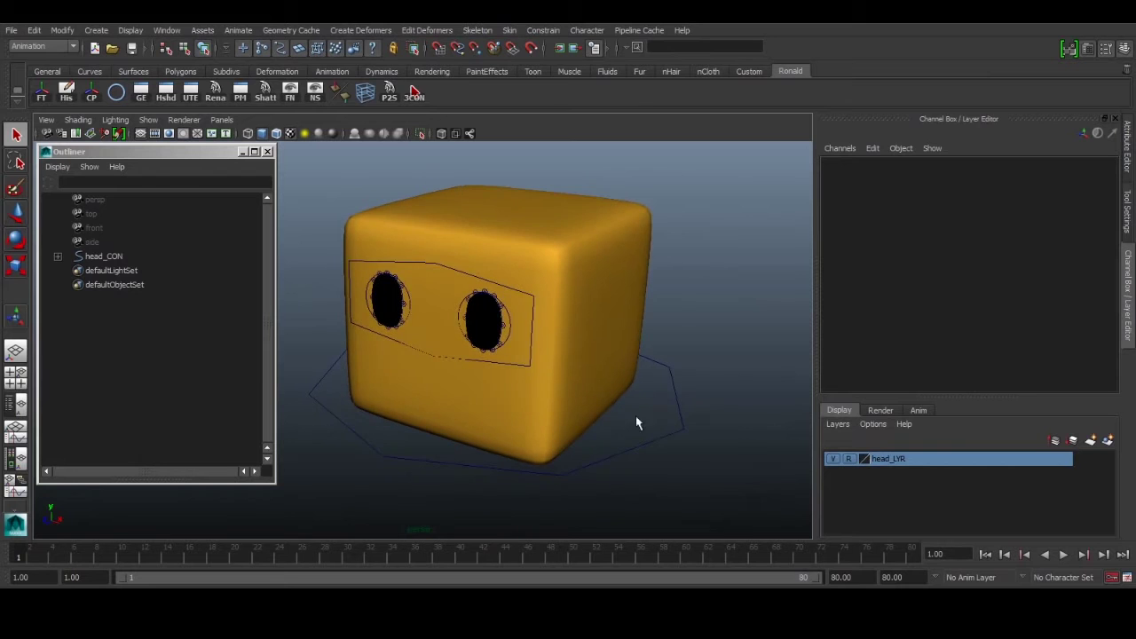
Try rotating the whole head with its main control and undo the rotation
alt+drag(635, 424, 664, 437)
key(e)
drag(603, 385, 563, 355)
key(ctrl+z)
alt+drag(666, 367, 612, 365)
key(q)
alt+right_drag(538, 330, 674, 336)
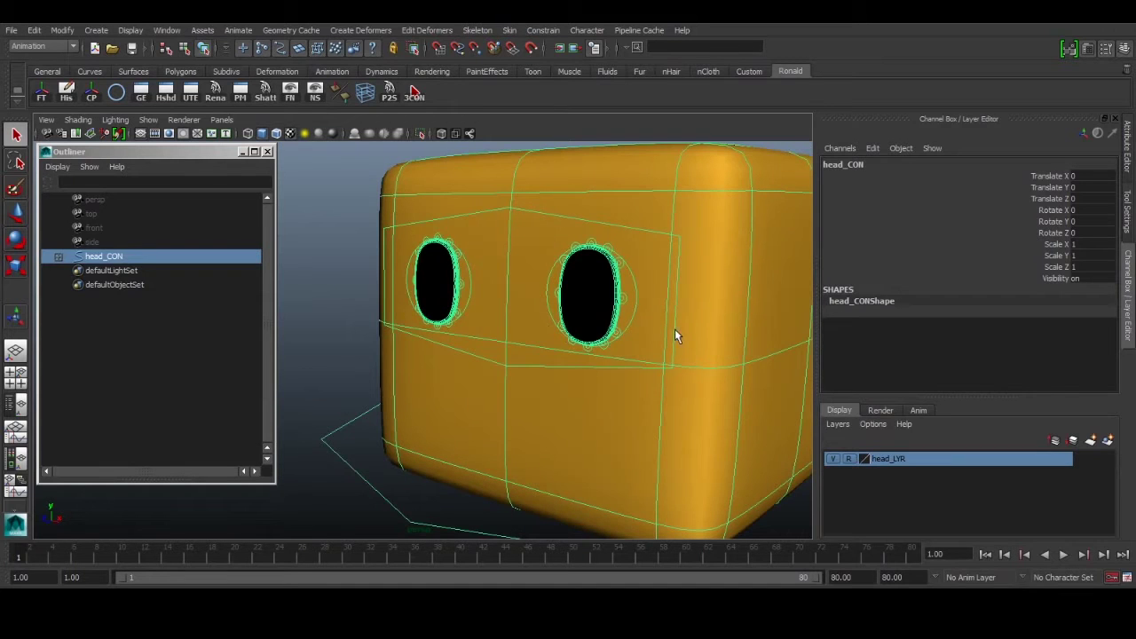
Select the control outline surrounding both eyes and try it with the Move tool
click(675, 330)
alt+drag(674, 330, 708, 352)
key(w)
alt+drag(558, 299, 581, 336)
key(q)
Select the lf_eye_CON and rt_eye_CON controls together, try scaling both eyes, and undo the scaling
click(652, 312)
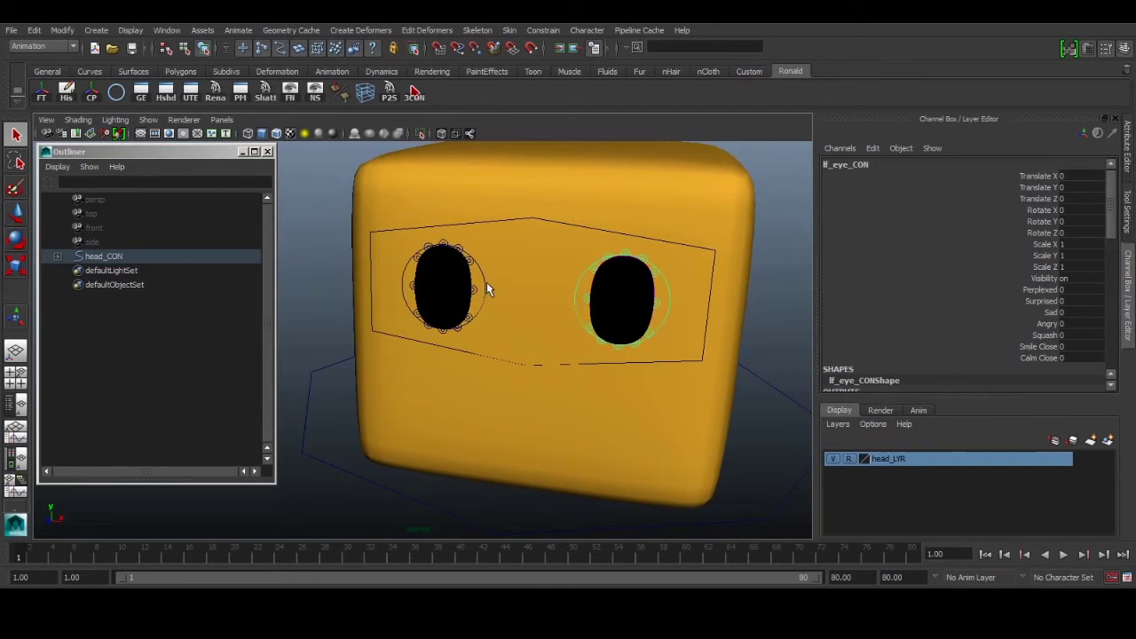
click(486, 285)
shift+click(666, 297)
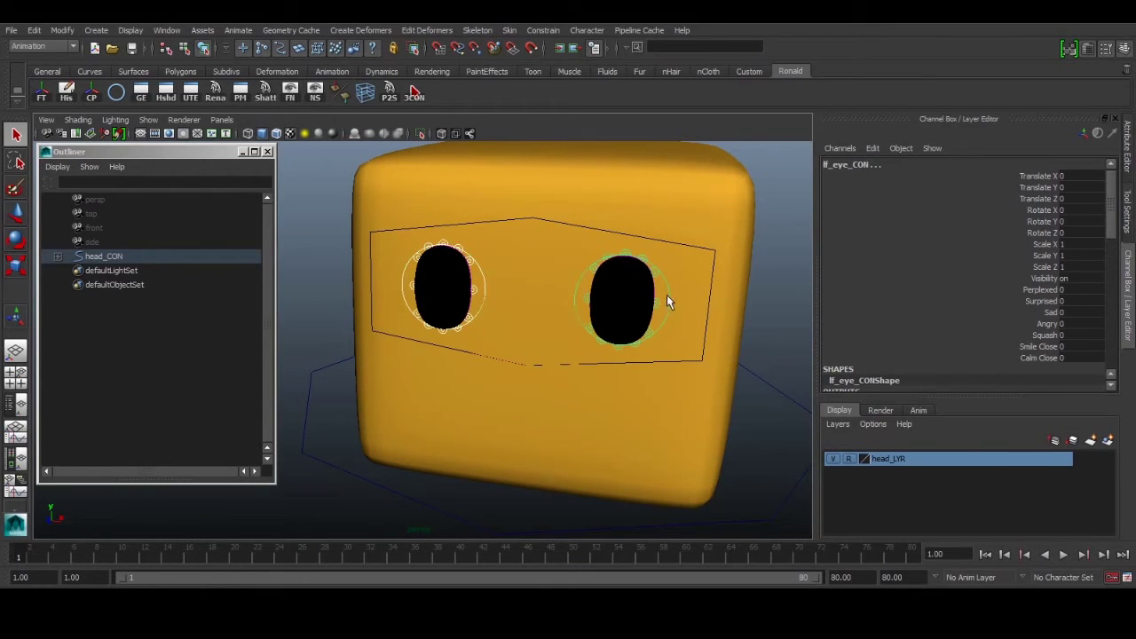
key(w)
key(e)
scroll(603, 399, down, 3)
key(r)
middle_drag(553, 385, 629, 404)
key(ctrl+z)
Try moving both eye controls across the head surface and undo the move
alt+drag(589, 396, 533, 364)
key(w)
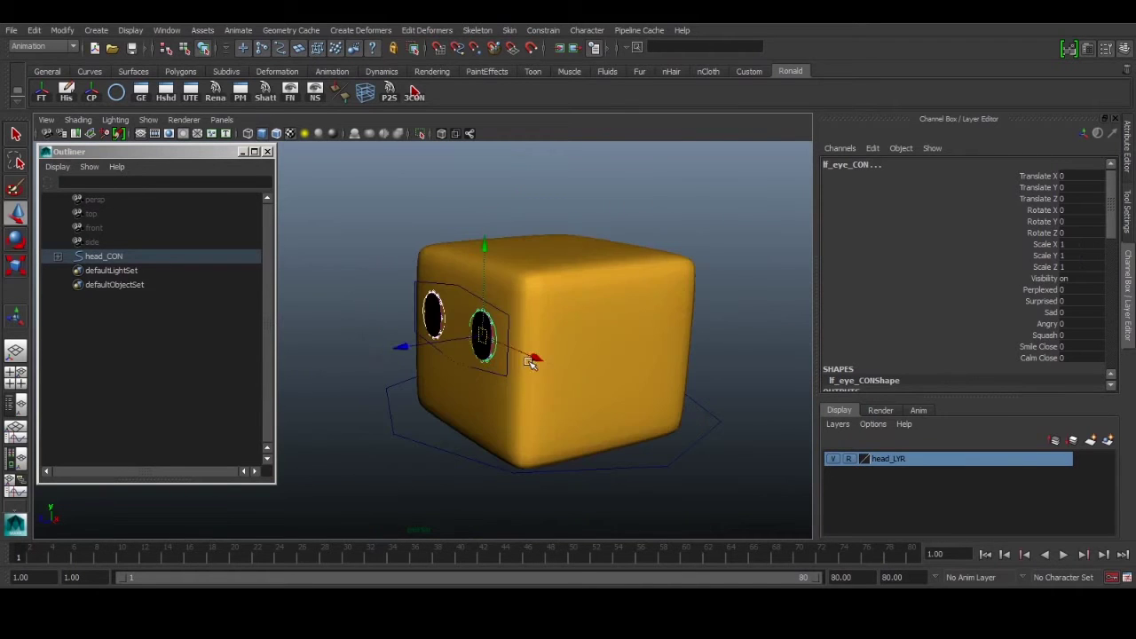
shift+middle_drag(665, 349, 546, 400)
key(ctrl+z)
key(ctrl+z)
scroll(544, 396, up, 3)
alt+drag(544, 396, 598, 403)
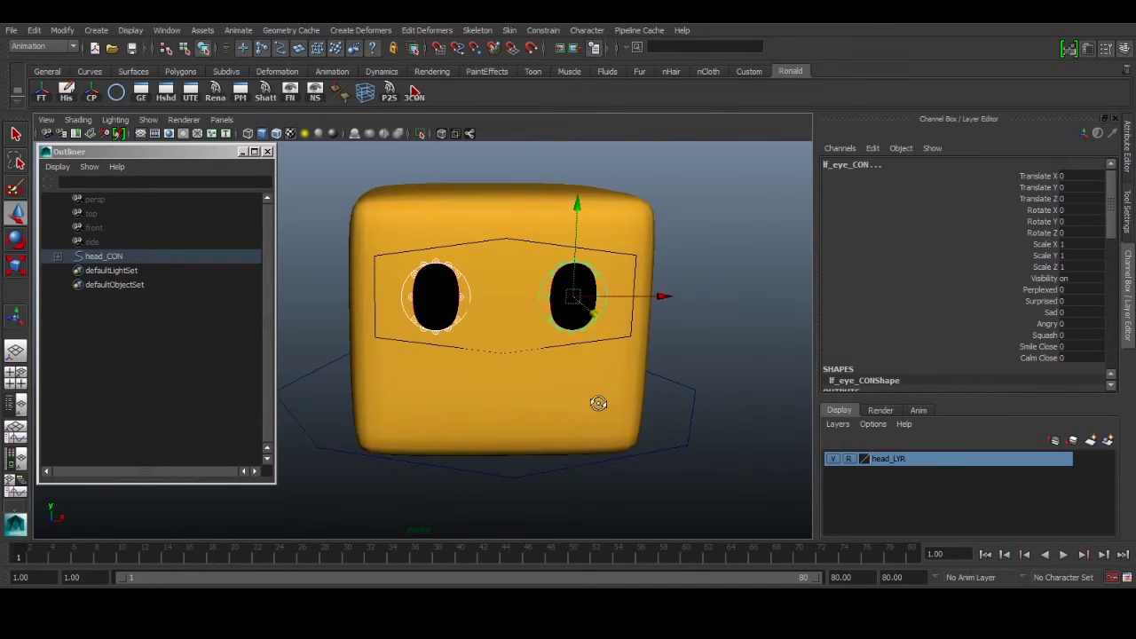
Try squashing both eyes to a Scale Y of 0.133 and moving them, and undo these changes
scroll(598, 403, up, 3)
alt+middle_drag(598, 385, 579, 403)
key(e)
key(r)
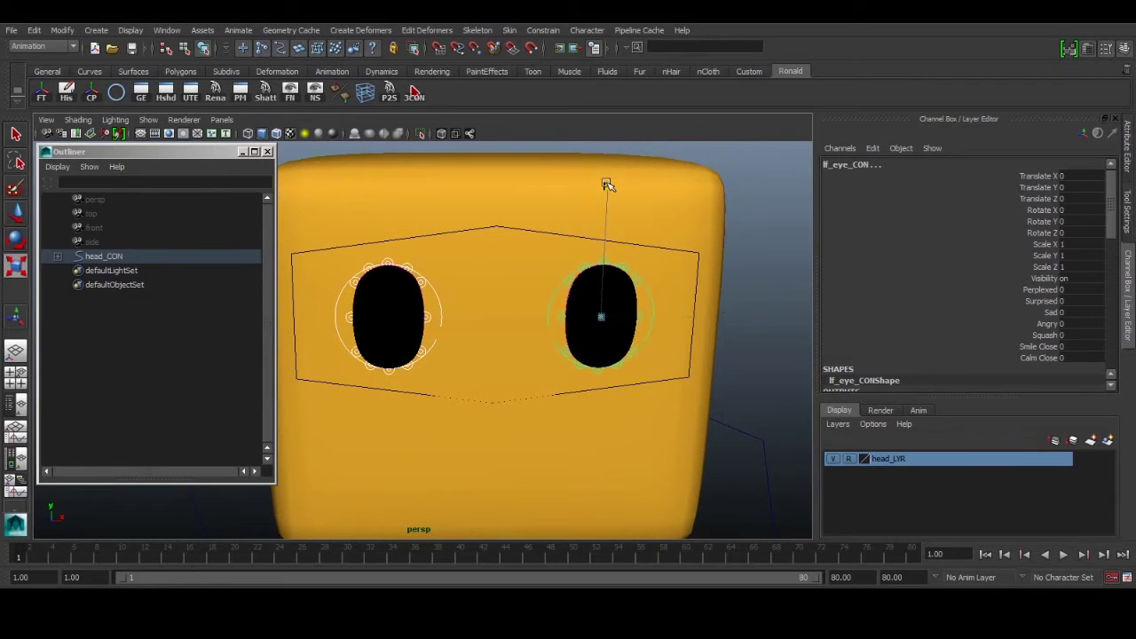
drag(608, 184, 611, 302)
alt+drag(672, 352, 633, 342)
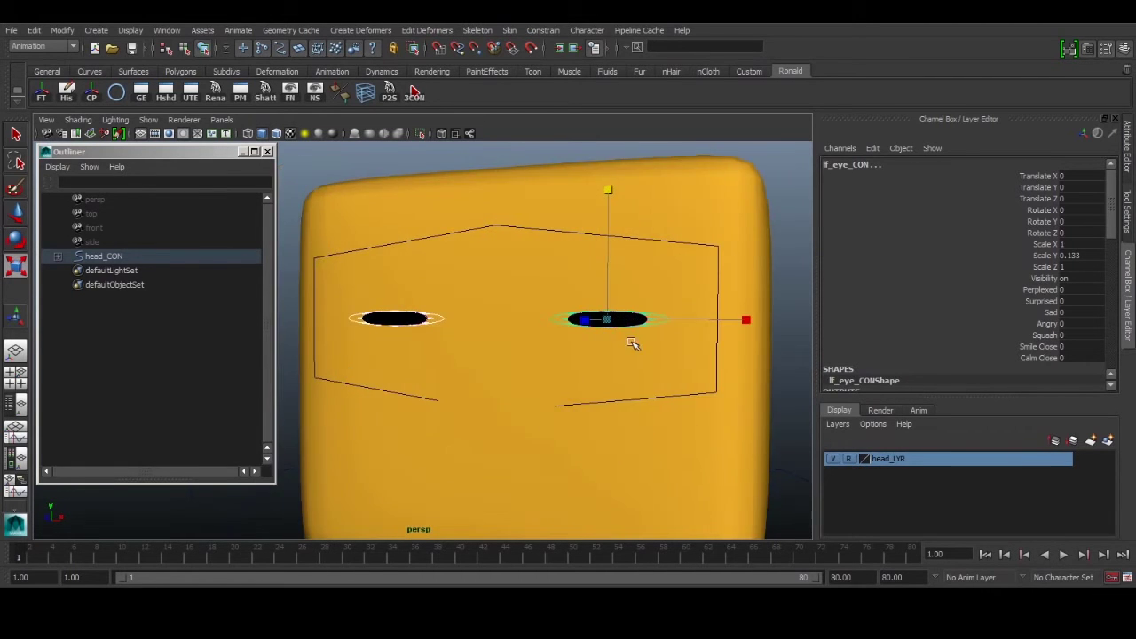
alt+right_drag(634, 343, 649, 357)
key(w)
drag(658, 221, 680, 278)
key(ctrl+z)
alt+drag(641, 369, 666, 358)
key(ctrl+z)
Look through the custom expression attributes of both eye controls, from Perplexed to Calm Close
key(q)
scroll(995, 322, down, 1)
click(1007, 314)
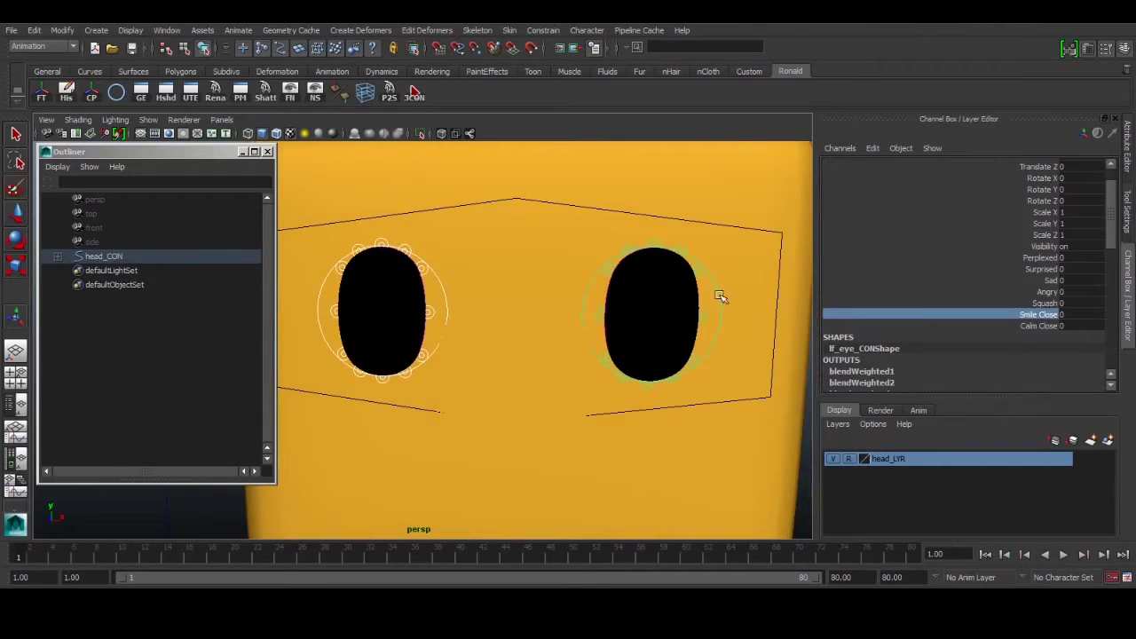
alt+drag(720, 296, 621, 374)
click(1010, 262)
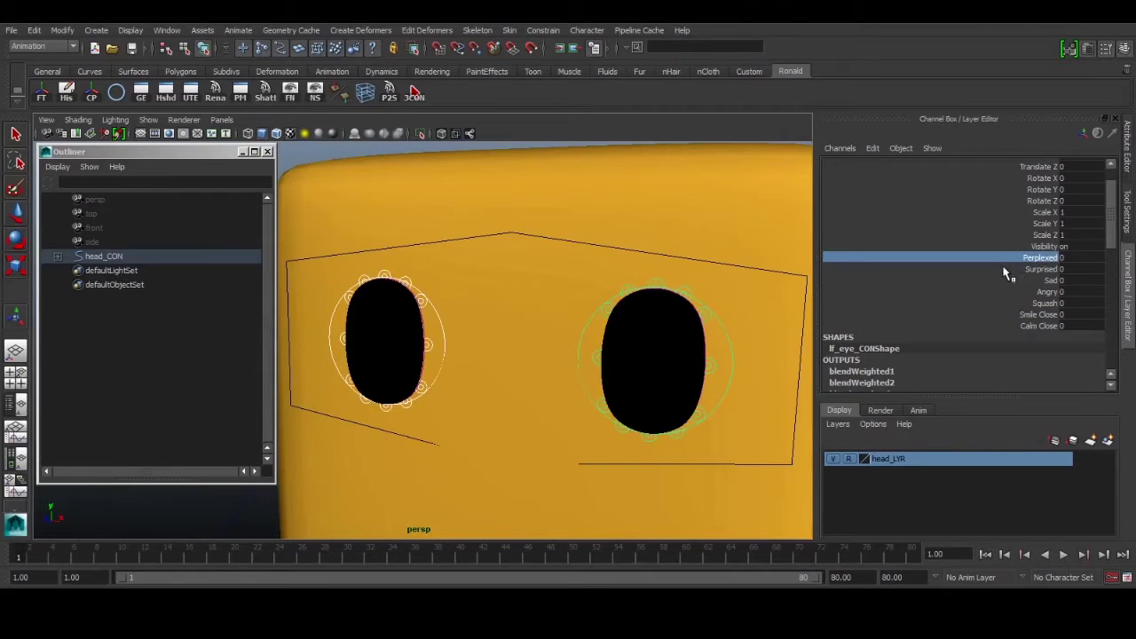
click(1040, 279)
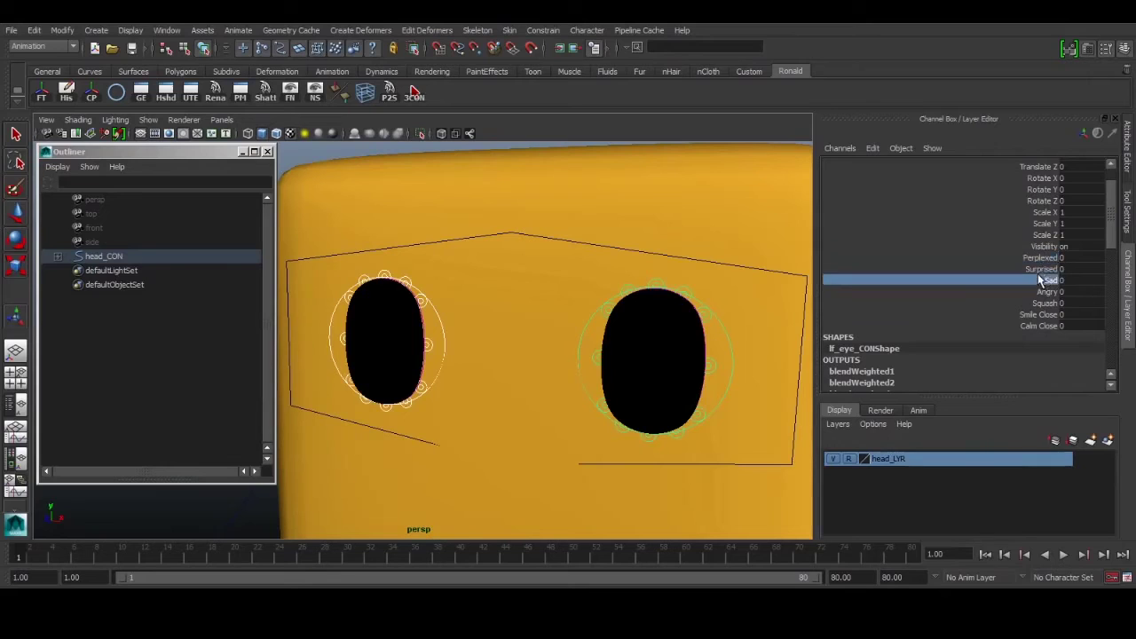
click(1040, 269)
click(1035, 281)
click(1033, 302)
click(1033, 291)
click(1010, 315)
shift+click(997, 257)
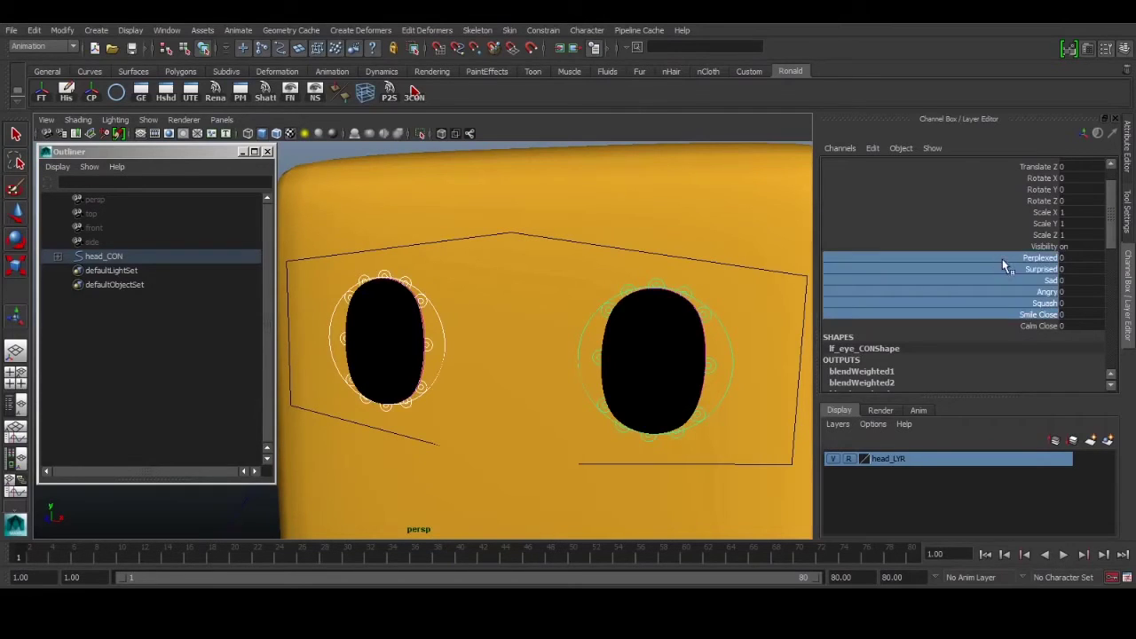
Try adjusting the Angry and Squash attributes on both eye controls and revert the changes
click(1002, 258)
click(1013, 281)
alt+drag(553, 345, 585, 324)
click(984, 292)
middle_drag(585, 324, 417, 359)
click(1000, 302)
mouse_move(576, 335)
middle_down()
mouse_move(725, 332)
mouse_move(583, 340)
middle_up()
key(ctrl+z)
click(1037, 326)
scroll(585, 340, down, 5)
alt+drag(676, 336, 717, 379)
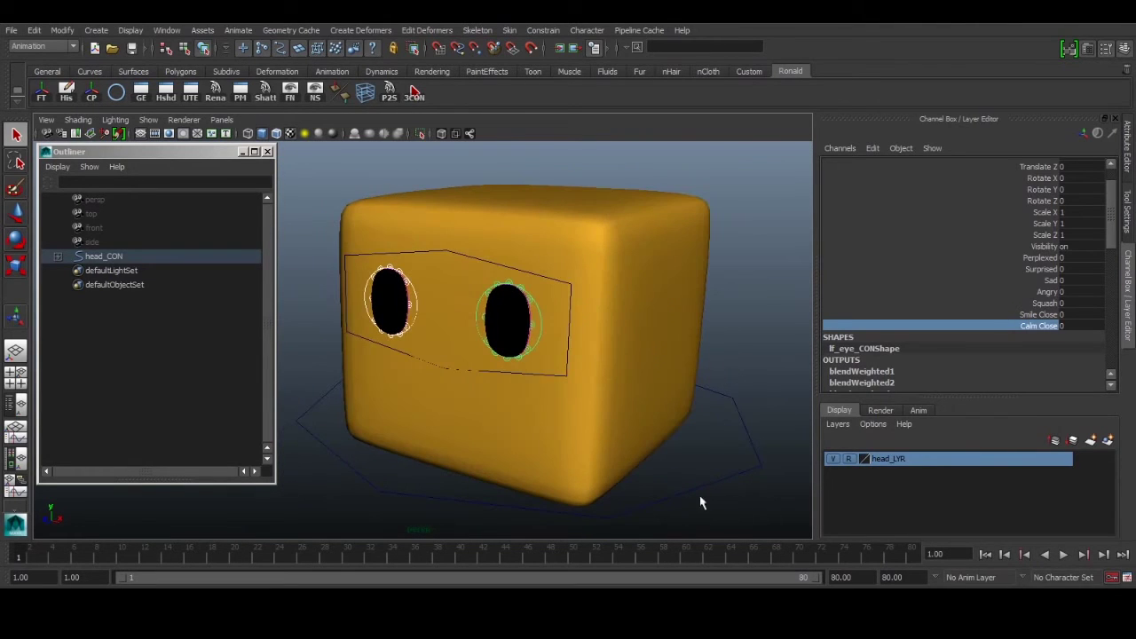
alt+drag(700, 504, 720, 456)
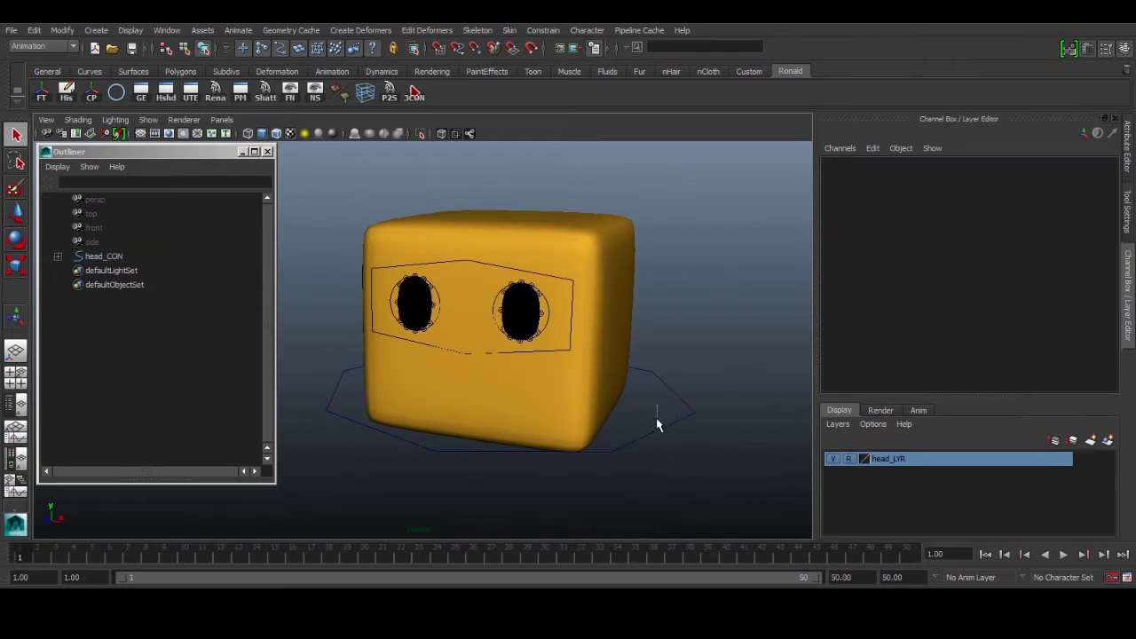
click(657, 424)
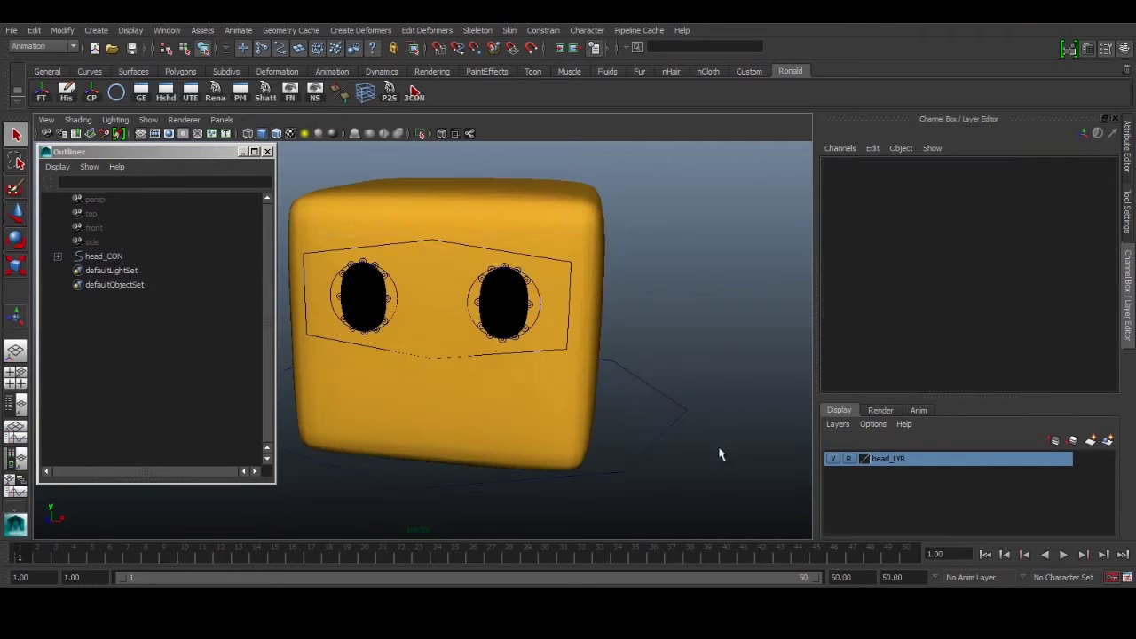
alt+drag(719, 454, 661, 461)
click(717, 426)
scroll(719, 431, up, 2)
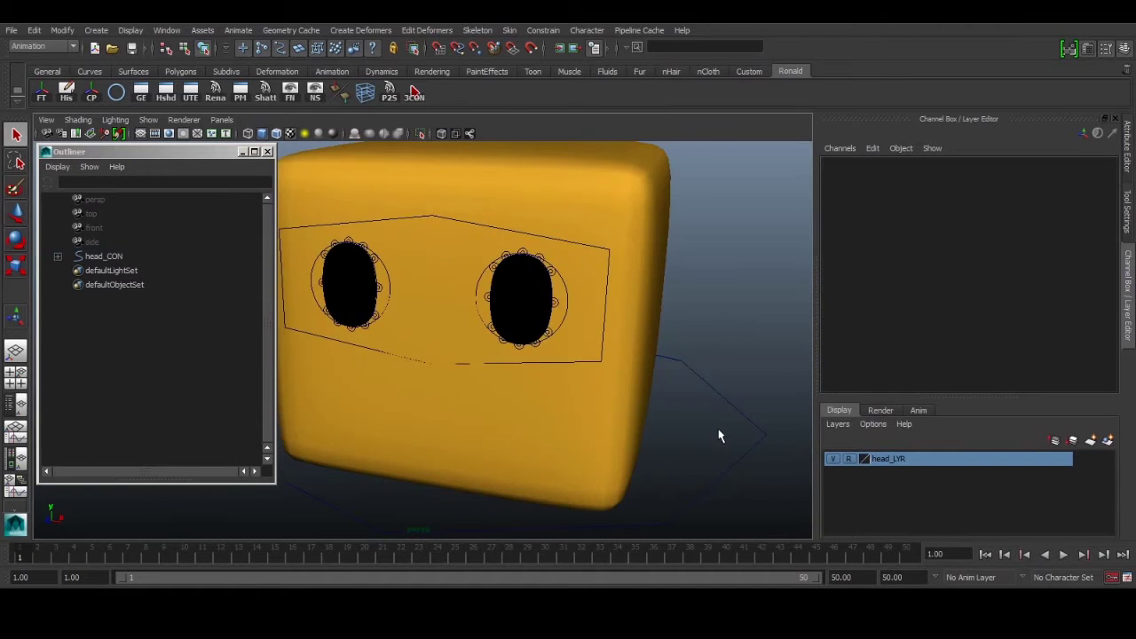
alt+middle_drag(719, 436, 723, 404)
mouse_move(722, 403)
alt+mouse_down()
mouse_move(742, 416)
mouse_move(728, 401)
alt+mouse_up()
click(720, 441)
alt+right_drag(727, 401, 644, 403)
alt+middle_drag(644, 403, 698, 420)
alt+drag(710, 421, 774, 480)
Create a quick select set named main_QSS from the head, eye, left eye and right eye controls, and add it to the shelf
click(707, 433)
click(576, 309)
click(546, 315)
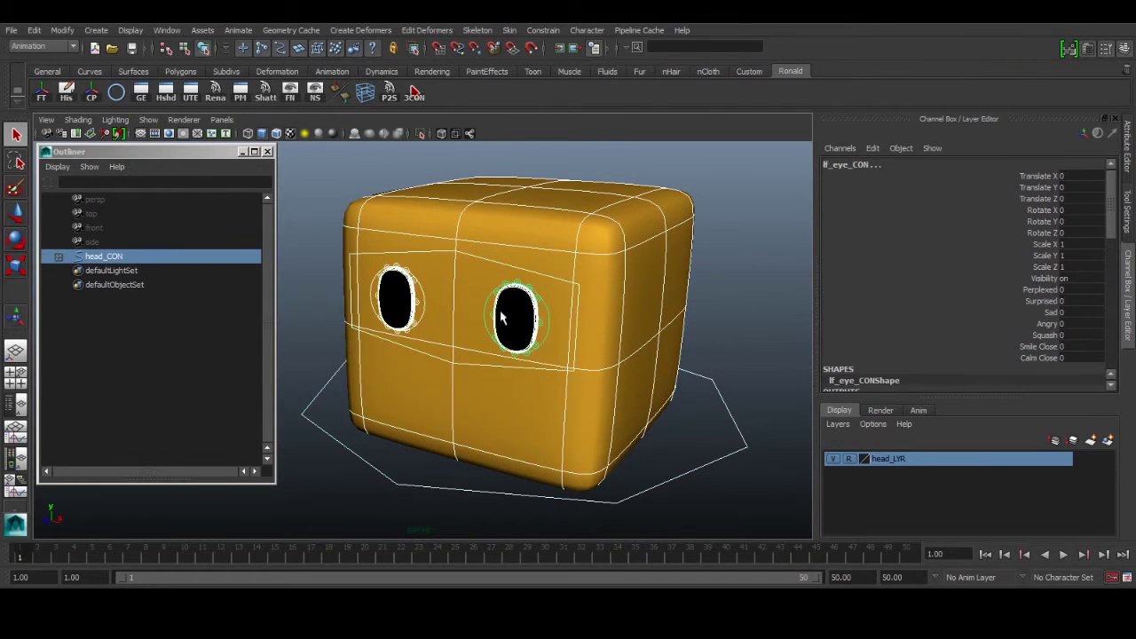
shift+click(423, 294)
click(96, 31)
mouse_move(133, 315)
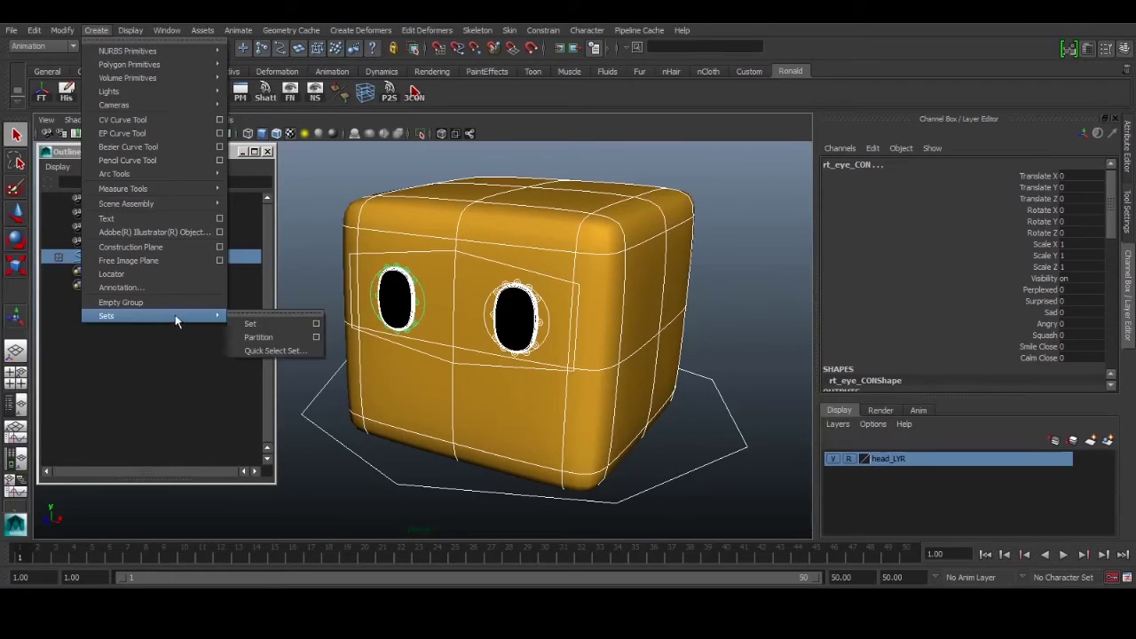
click(276, 351)
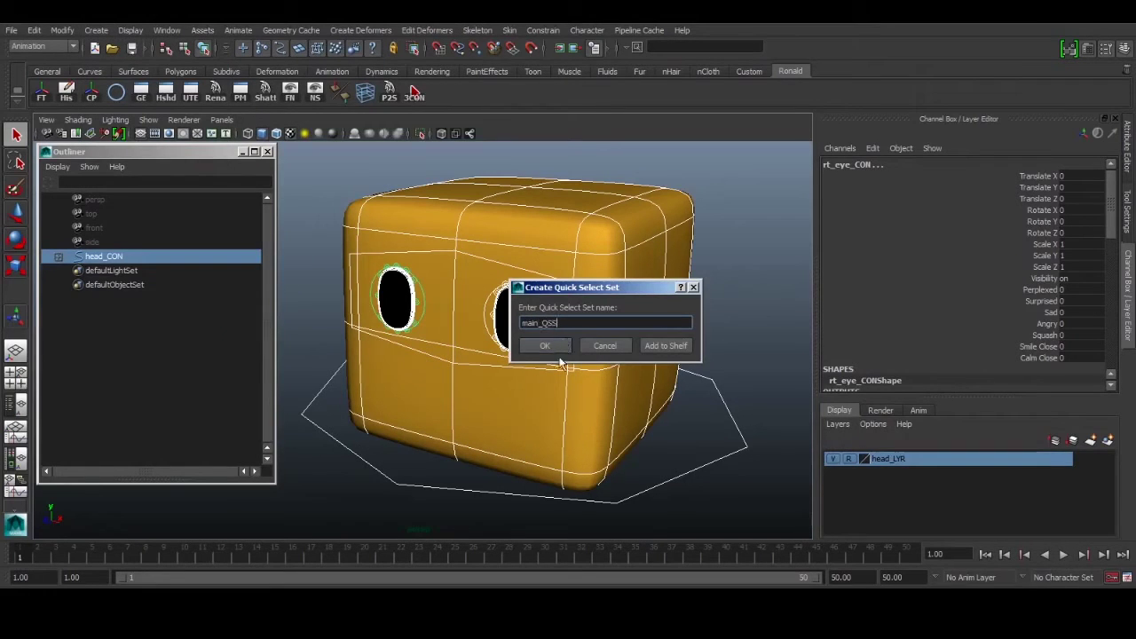
click(665, 345)
click(533, 157)
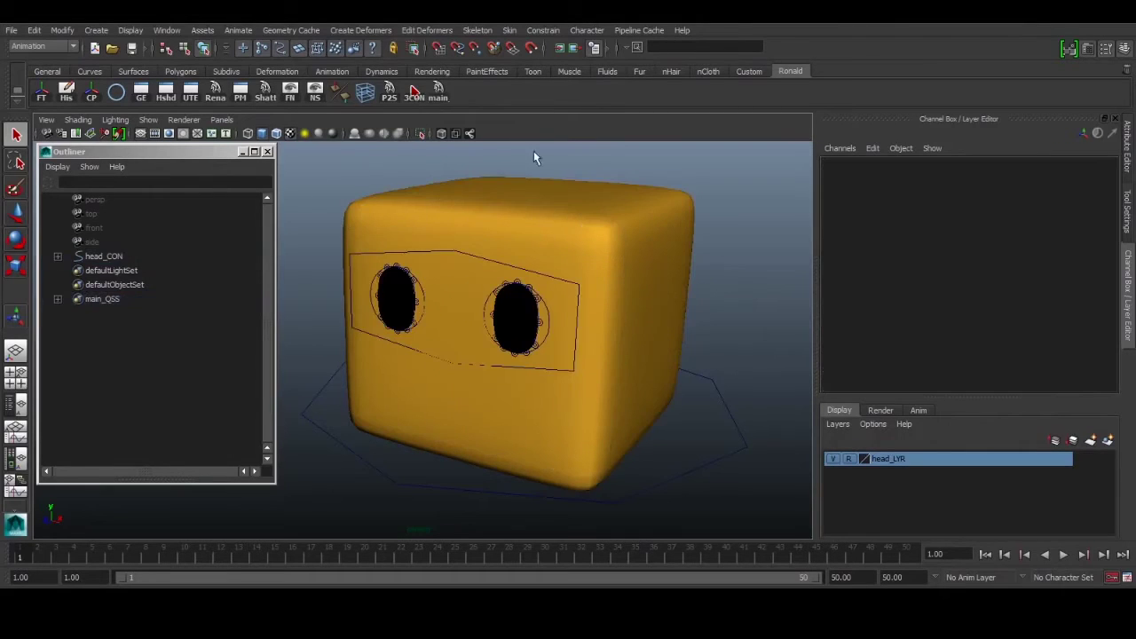
Test the main_QSS shelf shortcut by reselecting all controls, and expand the set to select its members
click(440, 91)
click(724, 378)
click(439, 92)
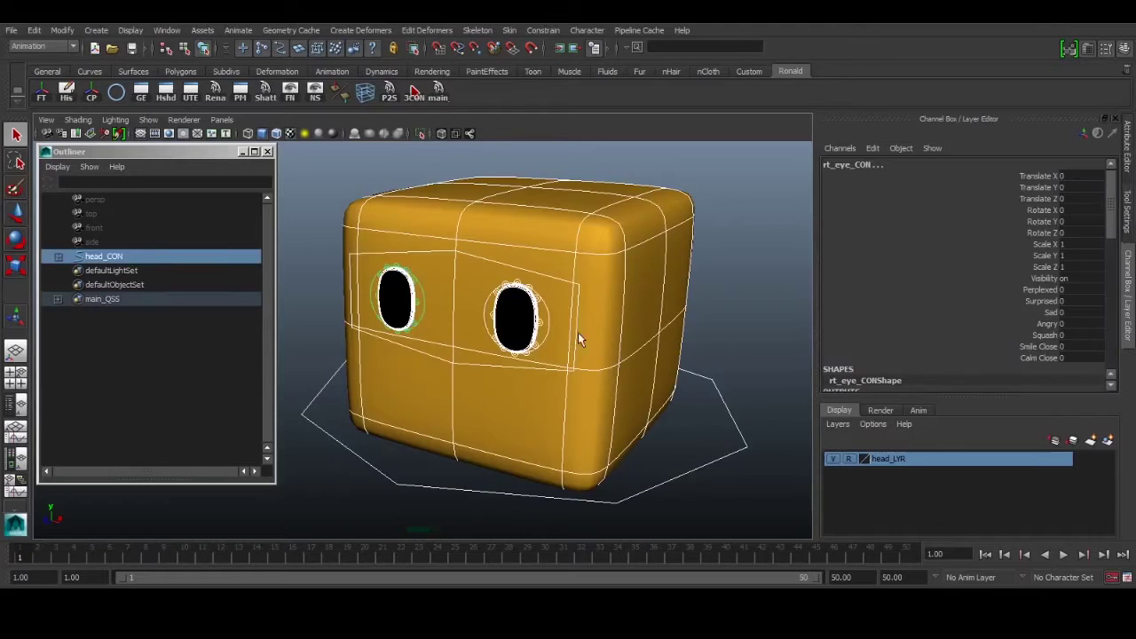
click(57, 299)
click(332, 294)
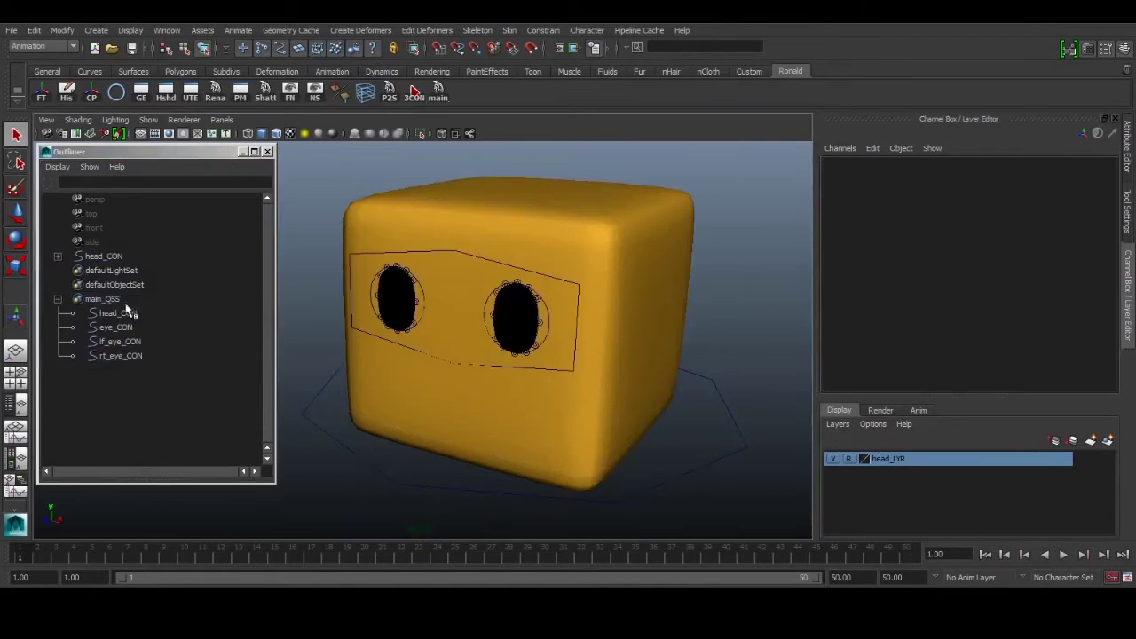
click(126, 302)
right_drag(135, 299, 144, 304)
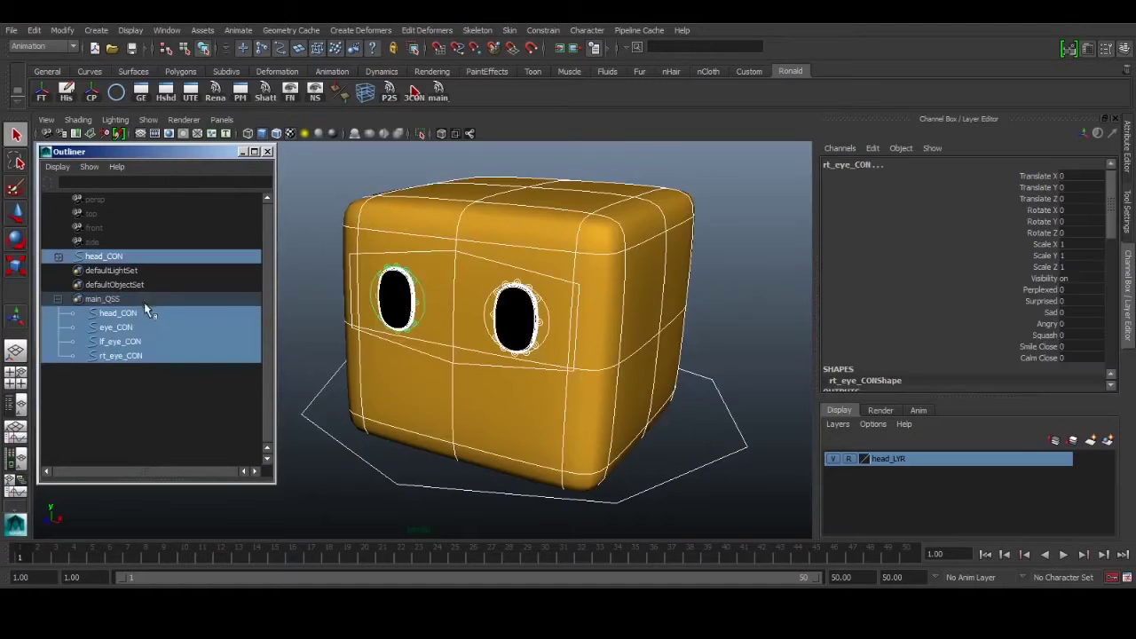
Check the members of main_QSS by selecting each control individually, and collapse the set
click(126, 316)
click(121, 328)
click(121, 342)
click(119, 355)
click(119, 315)
click(117, 326)
click(129, 313)
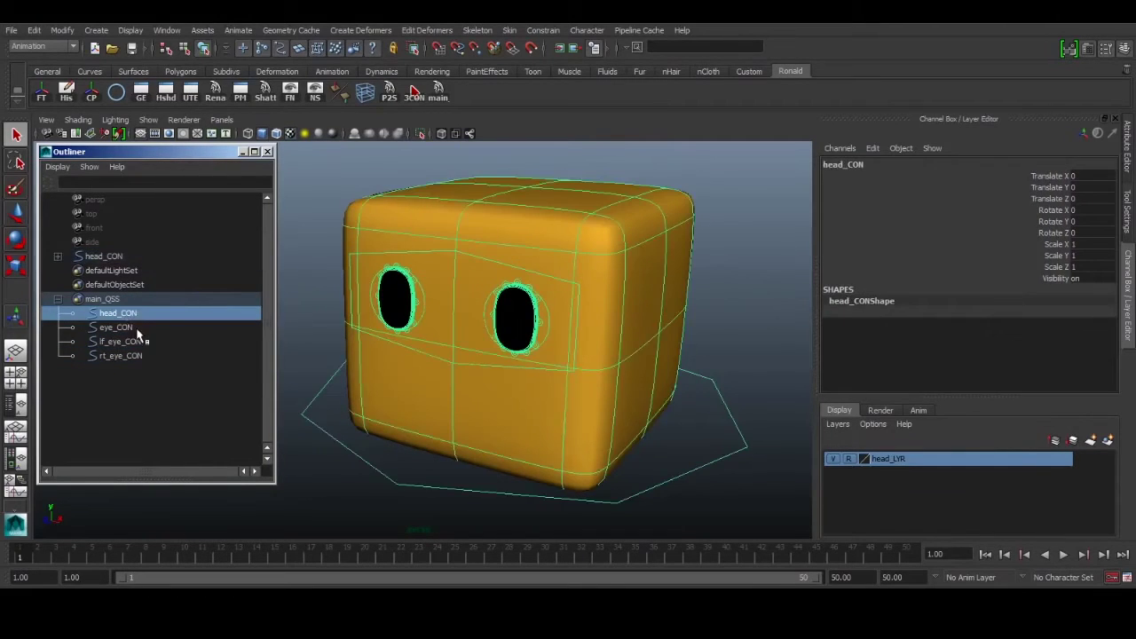
click(138, 328)
click(145, 313)
click(131, 328)
click(147, 342)
click(138, 313)
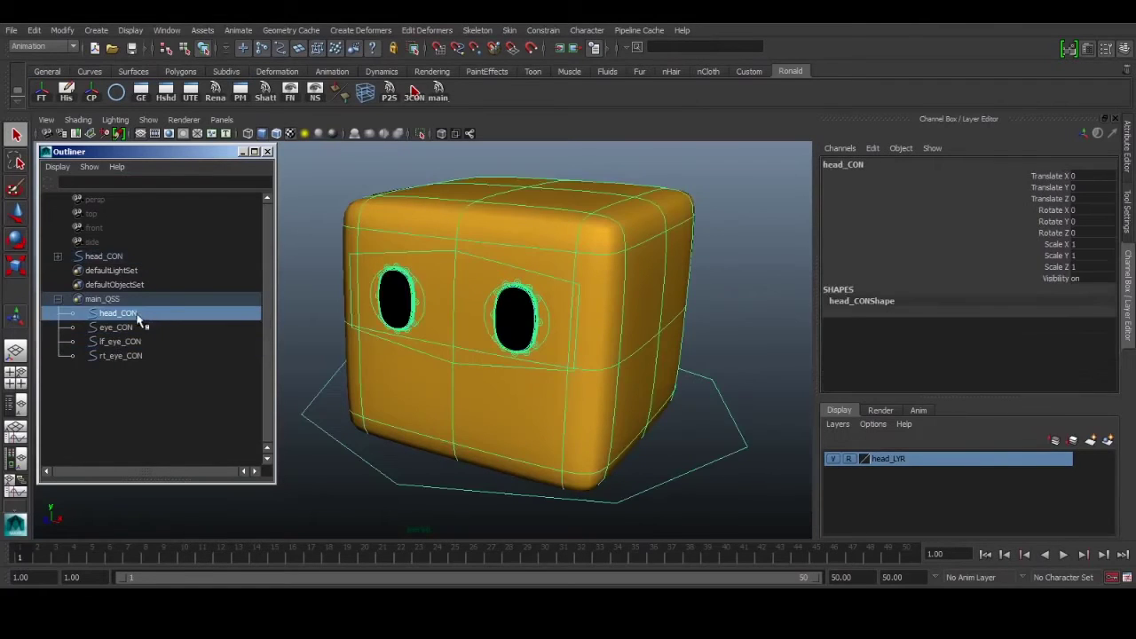
click(58, 299)
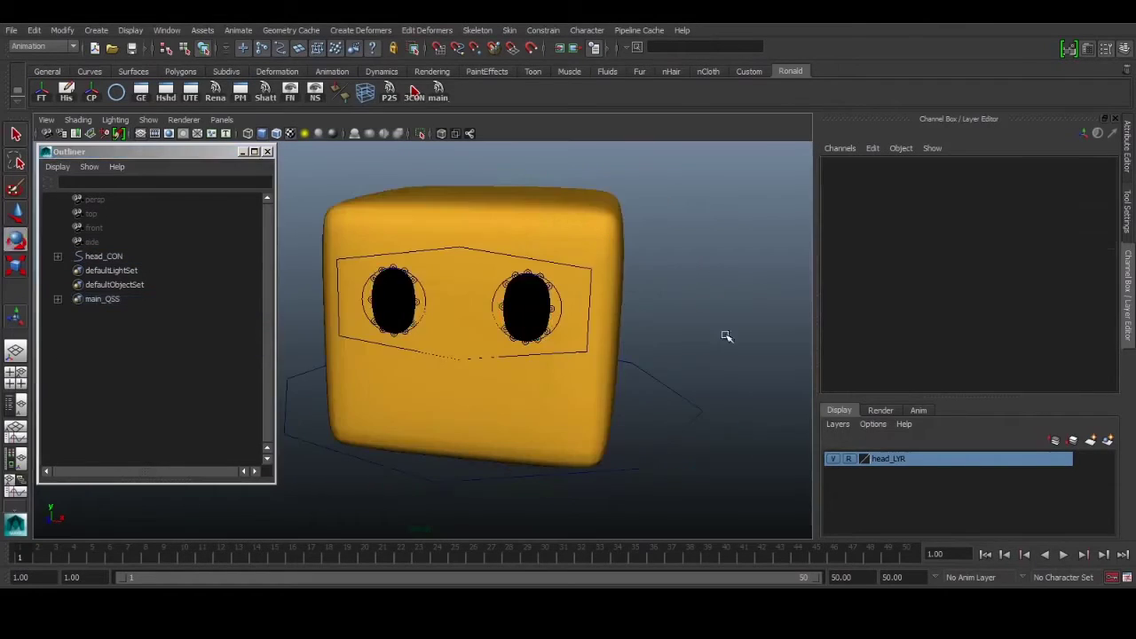
Select the head control and set a keyframe on all its channels at frame 1
key(q)
click(702, 411)
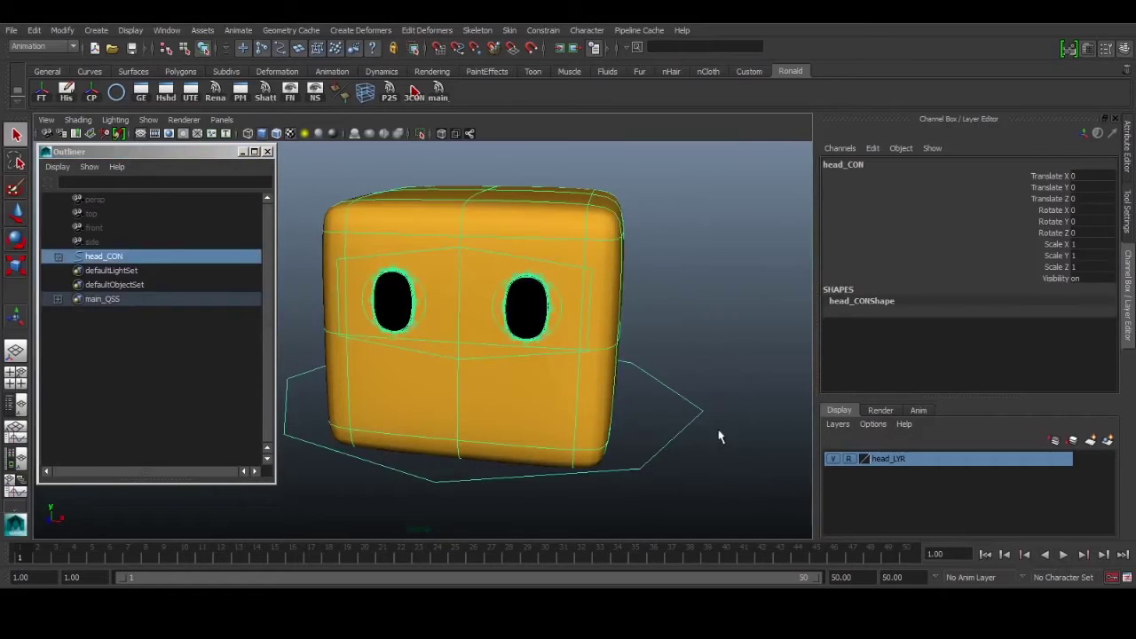
click(733, 426)
click(670, 442)
key(s)
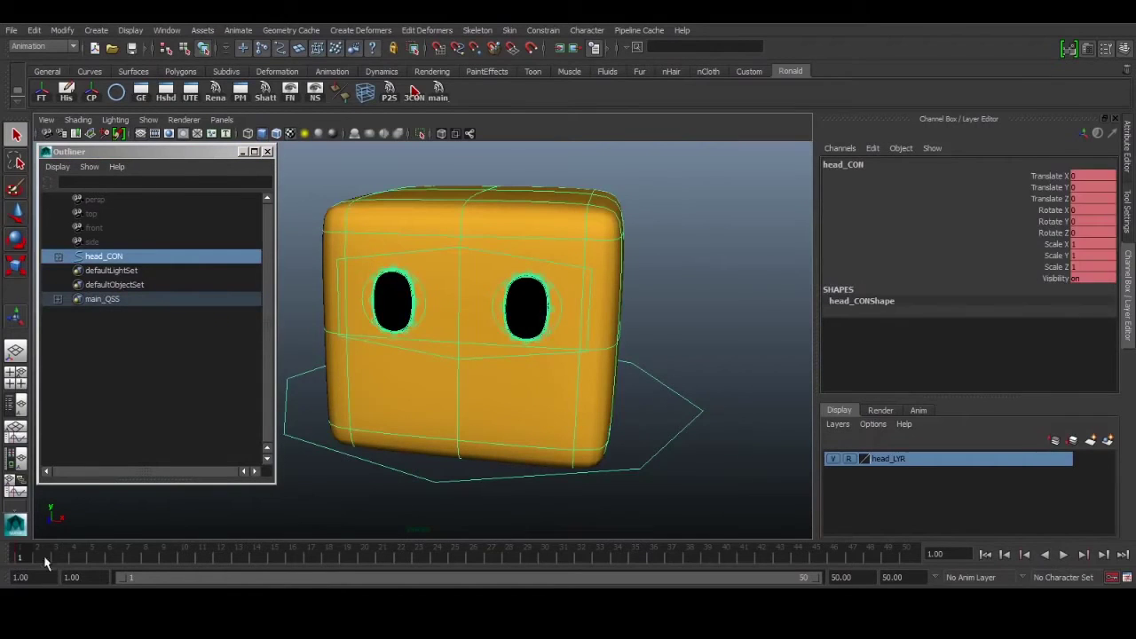
Key the head control at frame 8 and turn it to a Rotate Y of -20.618 by frame 12
click(113, 552)
drag(143, 559, 145, 559)
key(e)
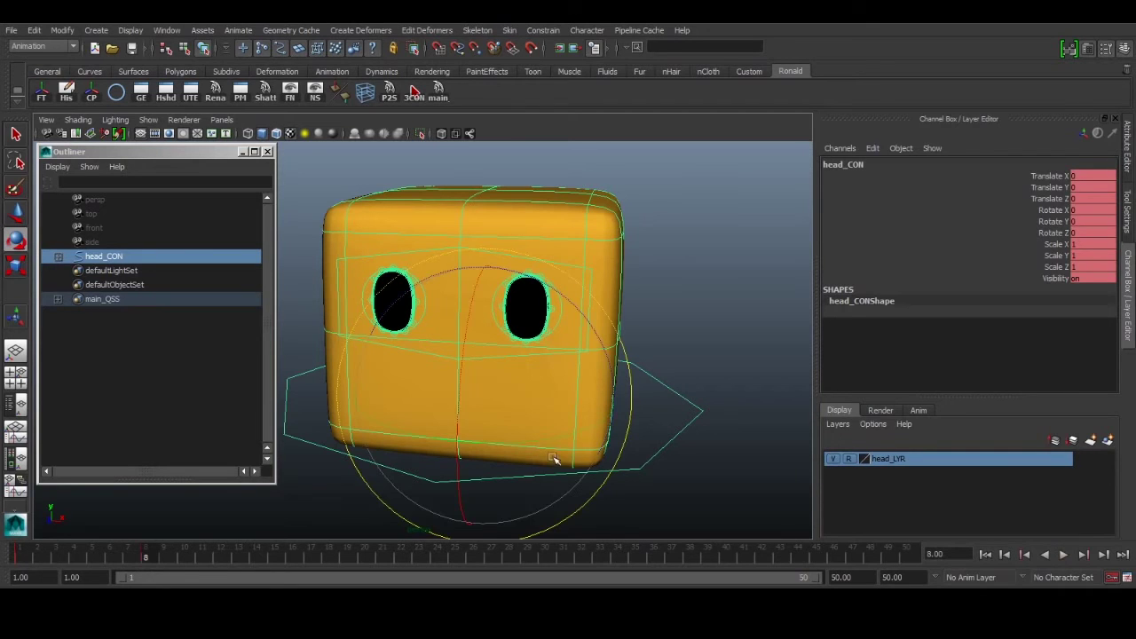
key(alt+v)
key(alt+v)
drag(559, 439, 500, 441)
Play back and scrub through the head turn to review its timing
key(alt+v)
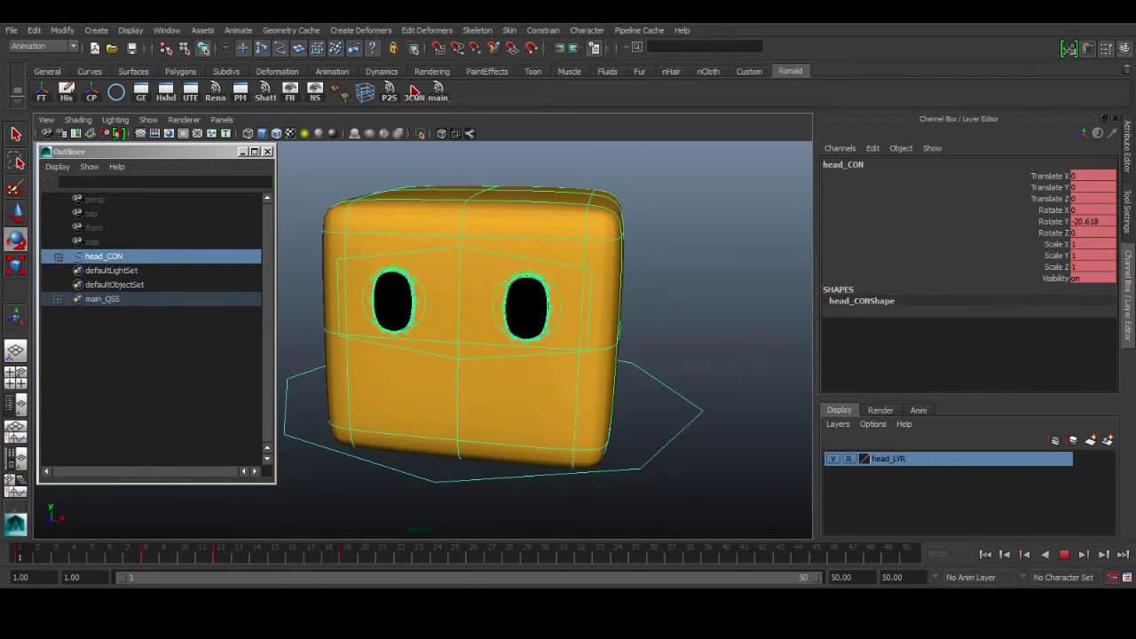
key(Escape)
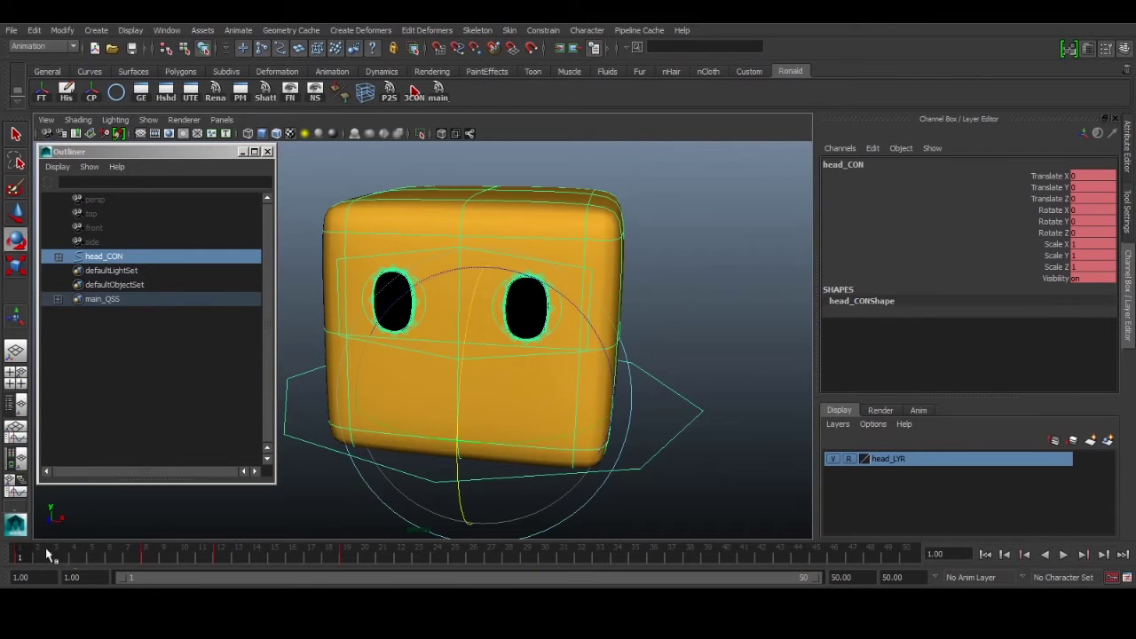
key(alt+v)
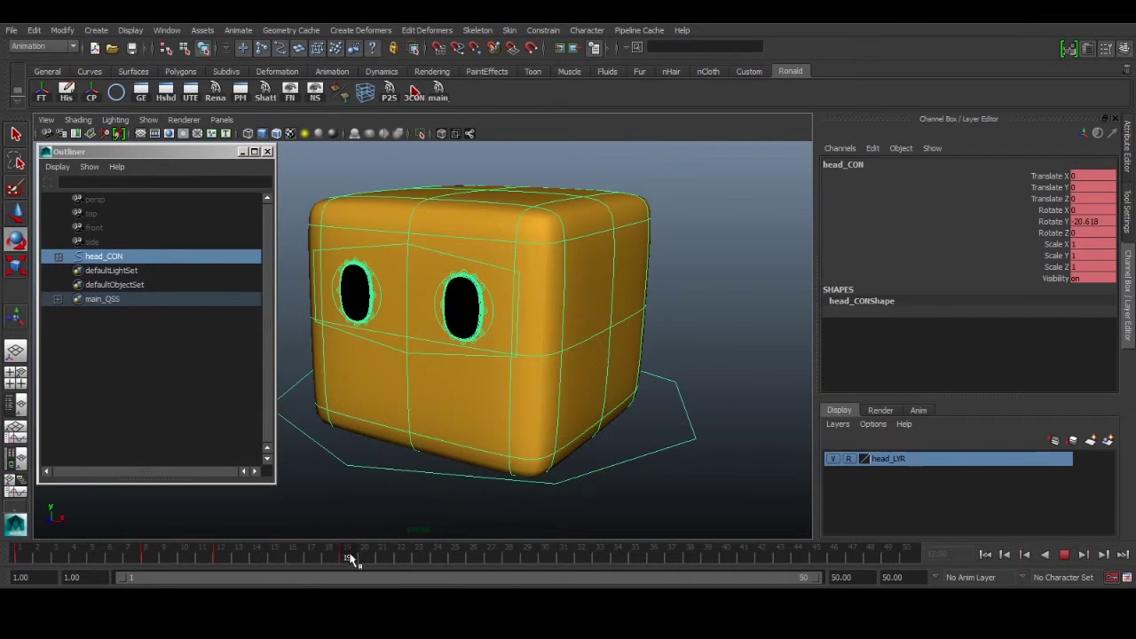
drag(350, 559, 82, 572)
Tilt the head control to a Rotate X of 4.162 at frame 10 as an in-between key
drag(150, 557, 186, 557)
mouse_move(445, 356)
mouse_down()
mouse_move(450, 307)
mouse_move(435, 371)
mouse_move(445, 346)
mouse_up()
key(ctrl+z)
key(ctrl+z)
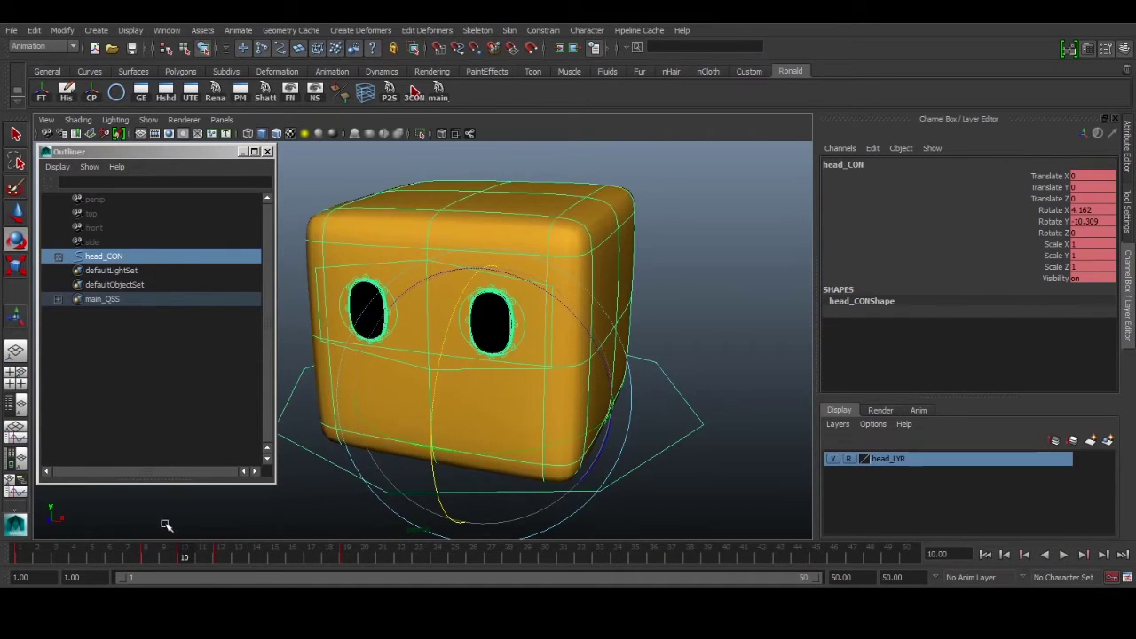
Play the head turn with its tilted in-between and scrub through to frame 12 to review the motion
key(alt+v)
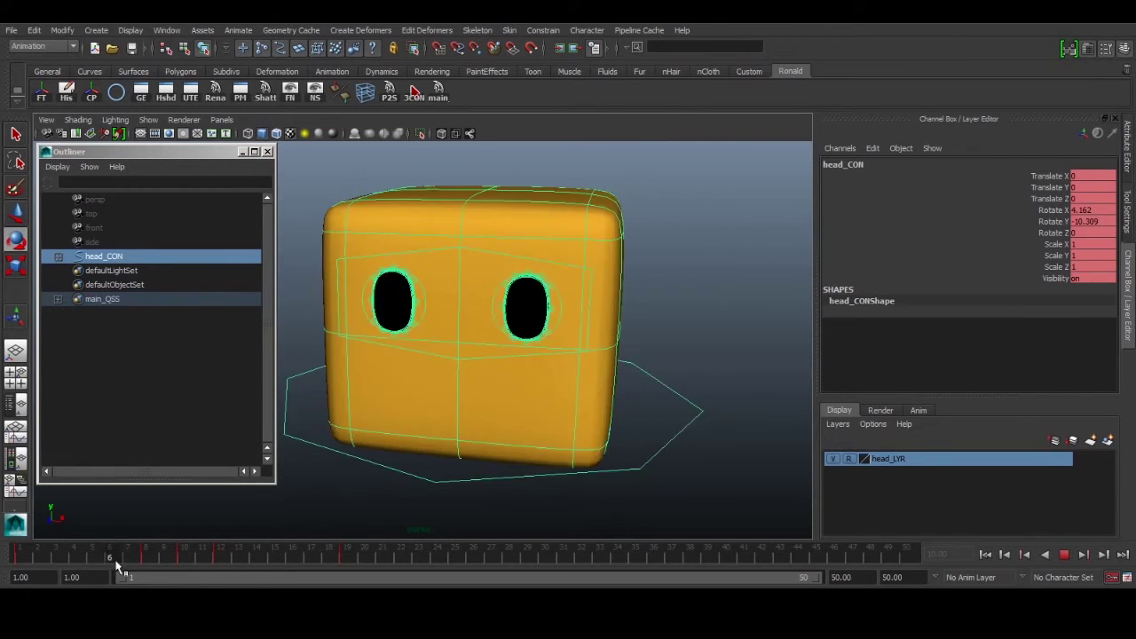
mouse_move(116, 565)
mouse_down()
mouse_move(324, 565)
mouse_move(40, 565)
mouse_move(248, 565)
mouse_move(213, 568)
mouse_move(248, 561)
mouse_move(220, 561)
mouse_up()
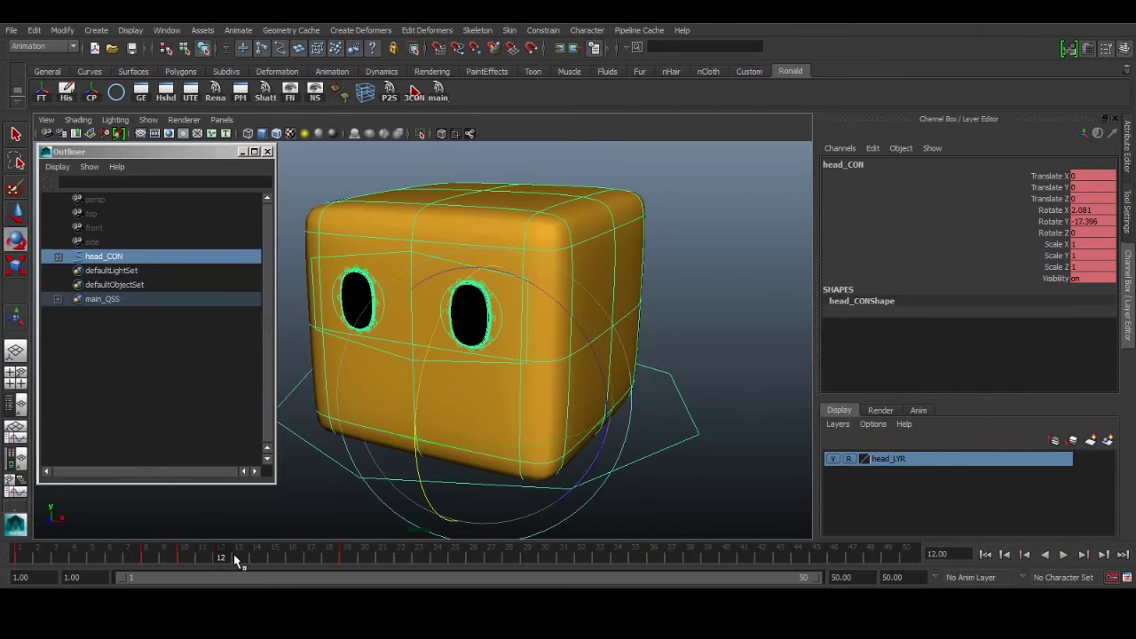
key(alt+v)
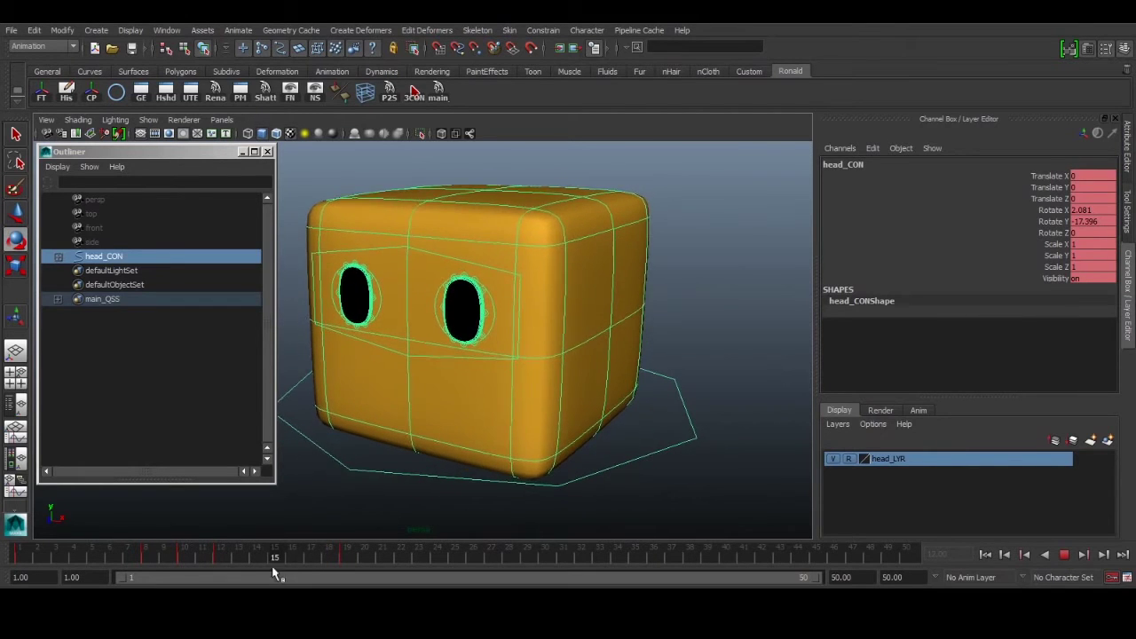
Scrub repeatedly through the head turn between frames 1 and 20 to review its timing
mouse_move(275, 574)
mouse_down()
mouse_move(259, 568)
mouse_move(271, 558)
mouse_move(205, 559)
mouse_up()
drag(317, 560, 276, 579)
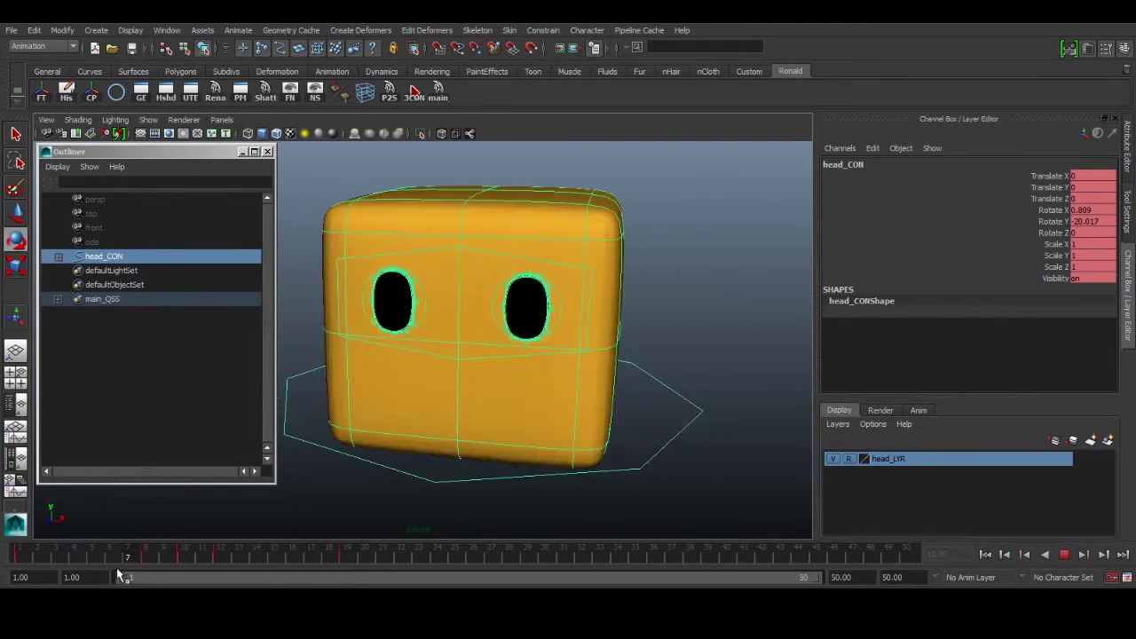
mouse_move(118, 572)
mouse_down()
mouse_move(342, 562)
mouse_move(229, 564)
mouse_up()
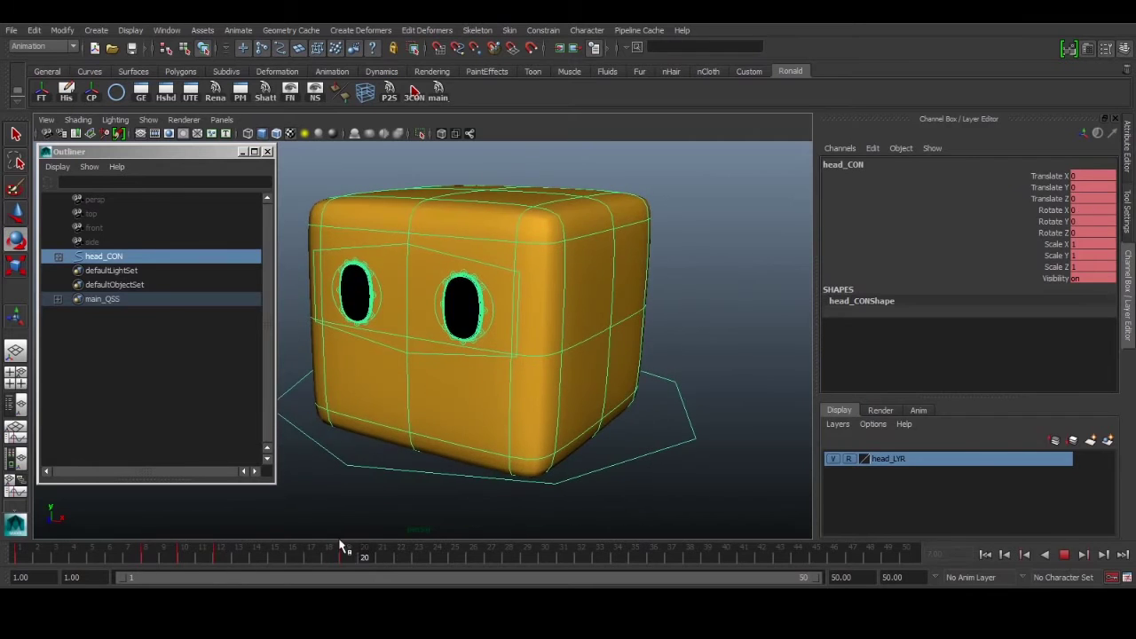
drag(339, 544, 24, 575)
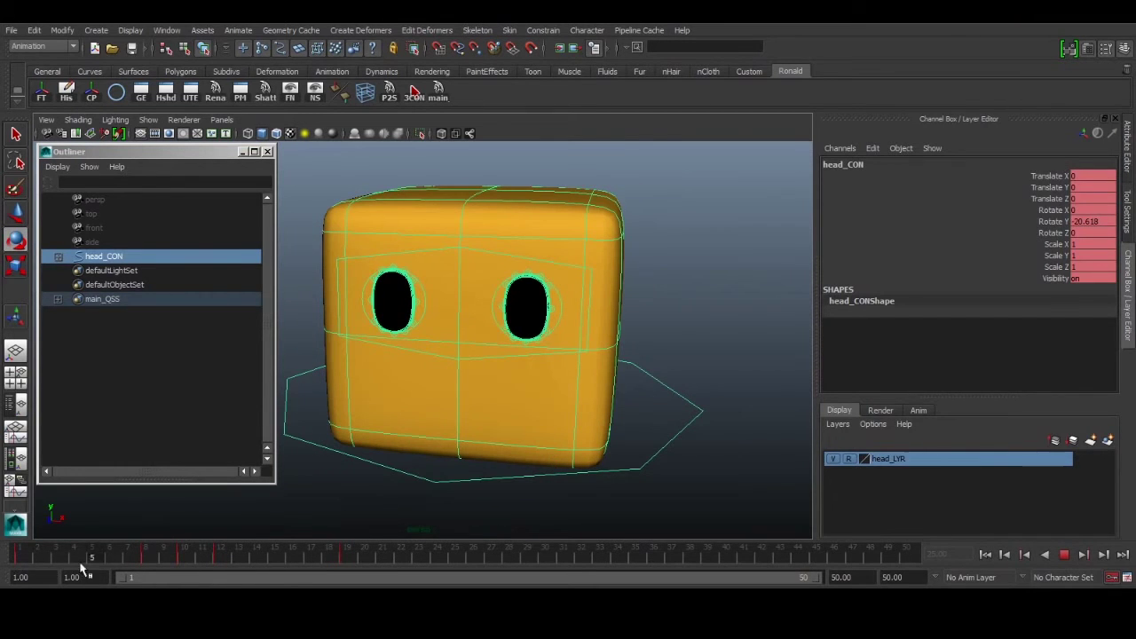
mouse_move(163, 561)
mouse_down()
mouse_move(152, 560)
mouse_move(181, 557)
mouse_up()
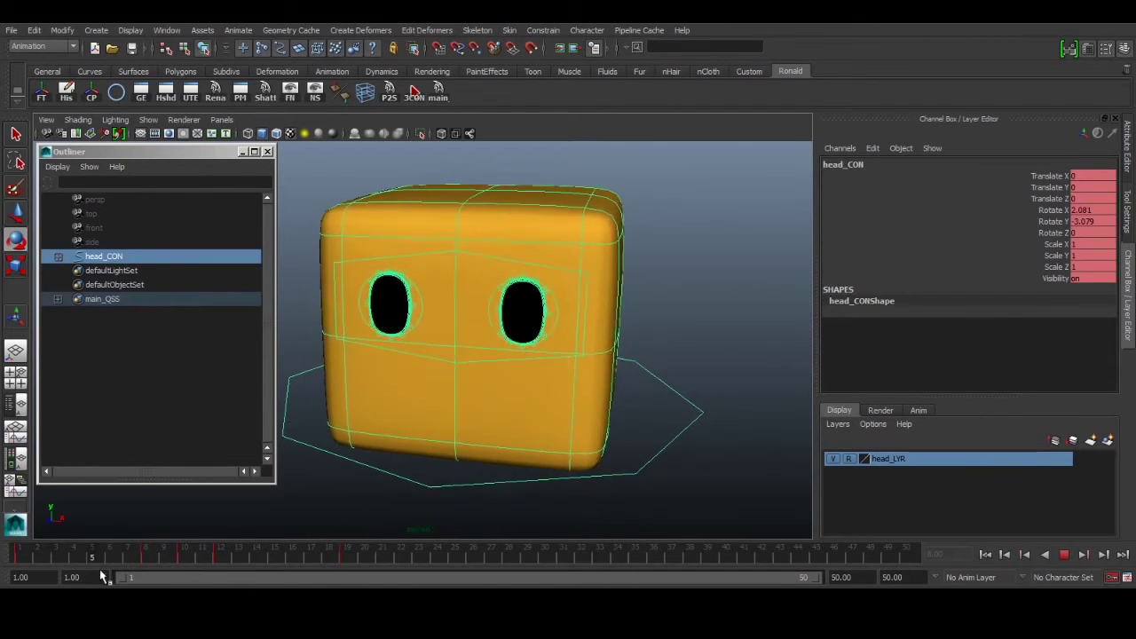
drag(100, 572, 59, 566)
drag(152, 557, 20, 559)
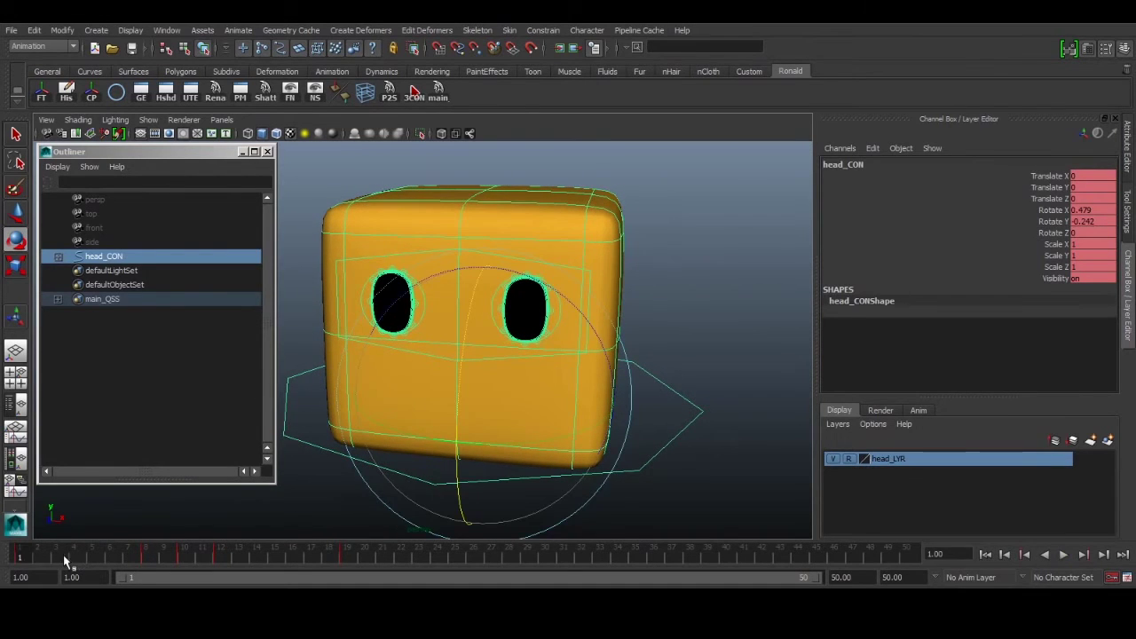
Play back the head turn several times, stopping at frames 11, 10 and 9 to examine the in-between poses
key(alt+v)
key(alt+v)
key(alt+shift+v)
key(alt+v)
key(alt+v)
key(alt+shift+v)
key(alt+v)
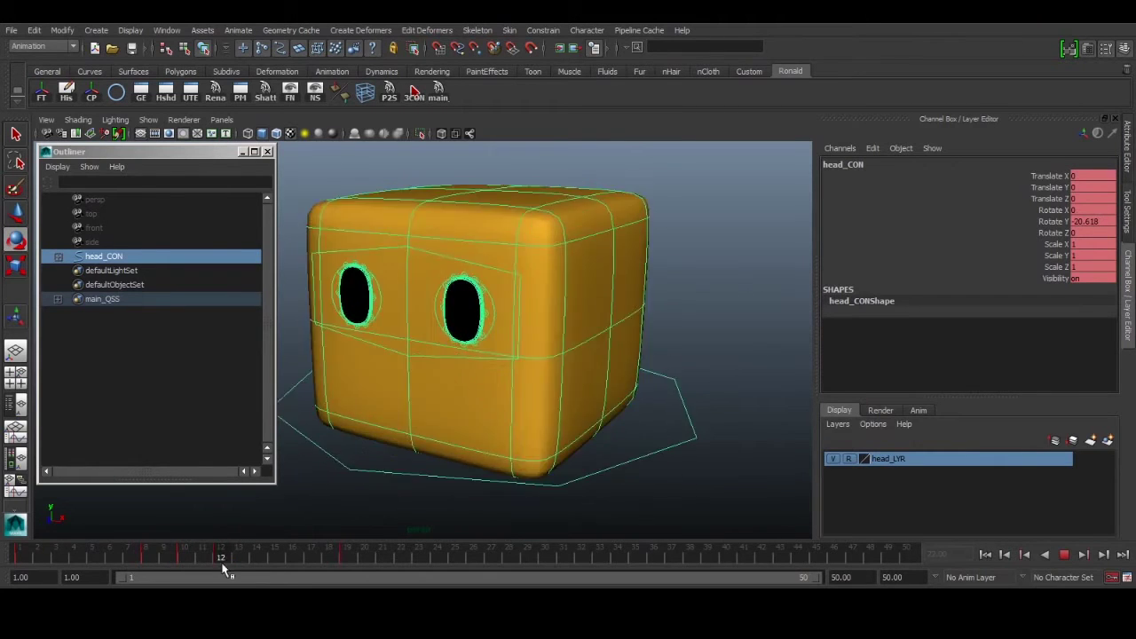
key(alt+v)
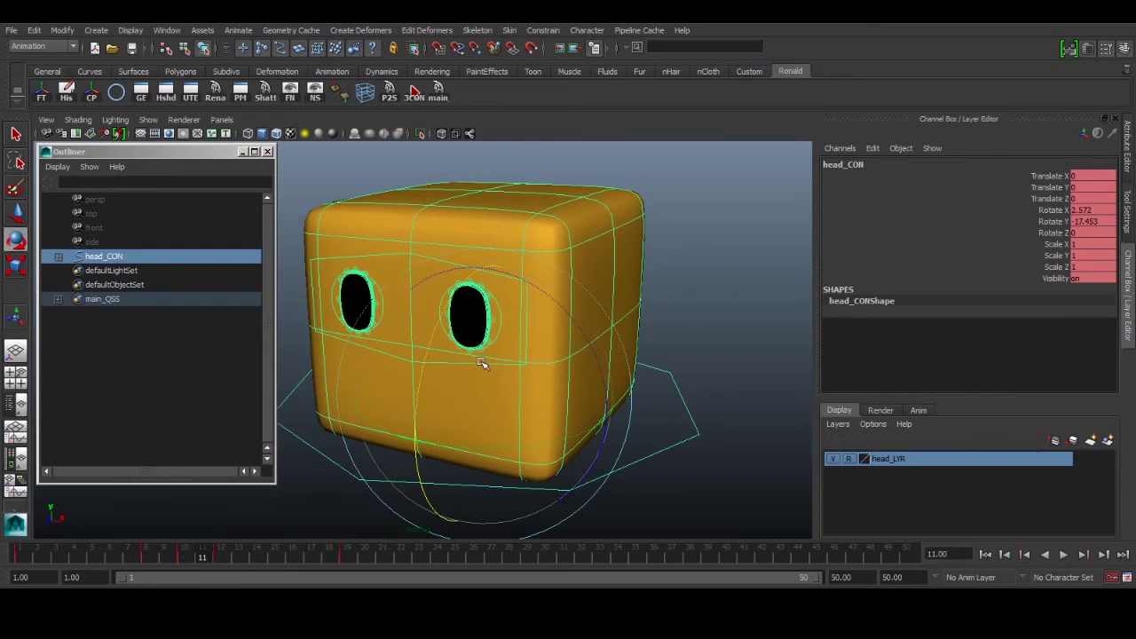
click(183, 548)
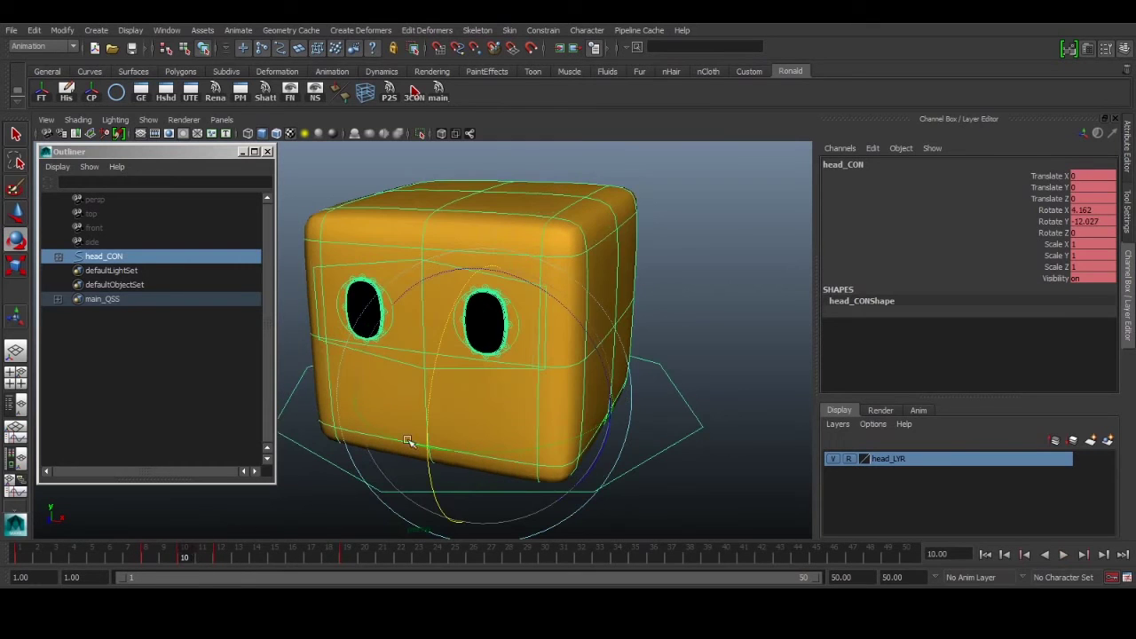
click(161, 556)
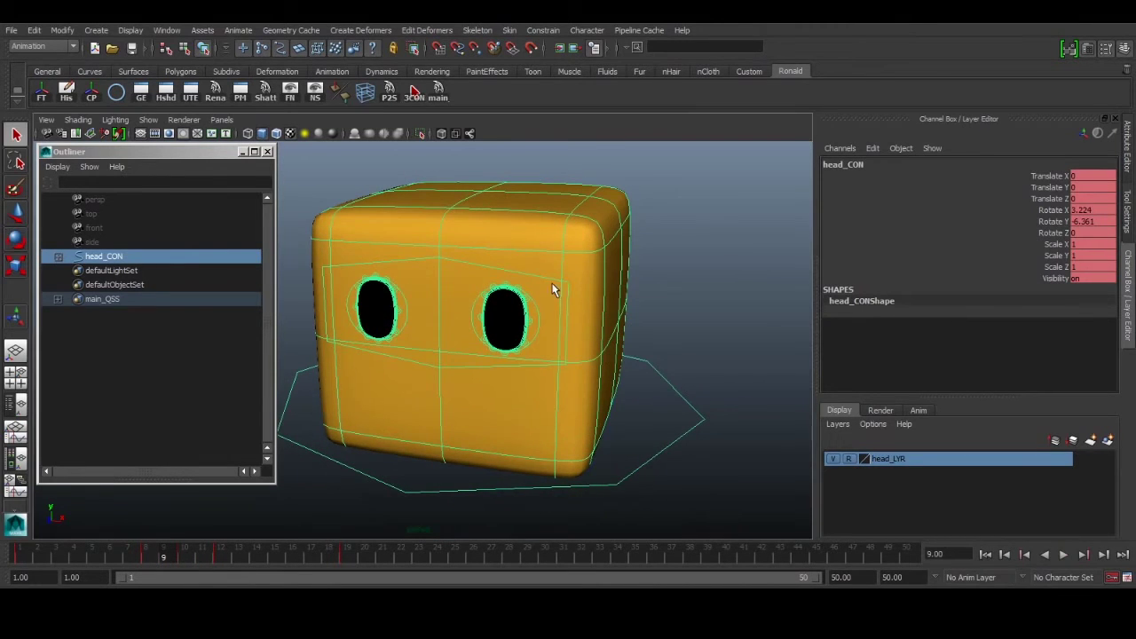
Select the individual eye controls together with the head control and key them at frames 1, 8, 10, 12 and 19
click(515, 320)
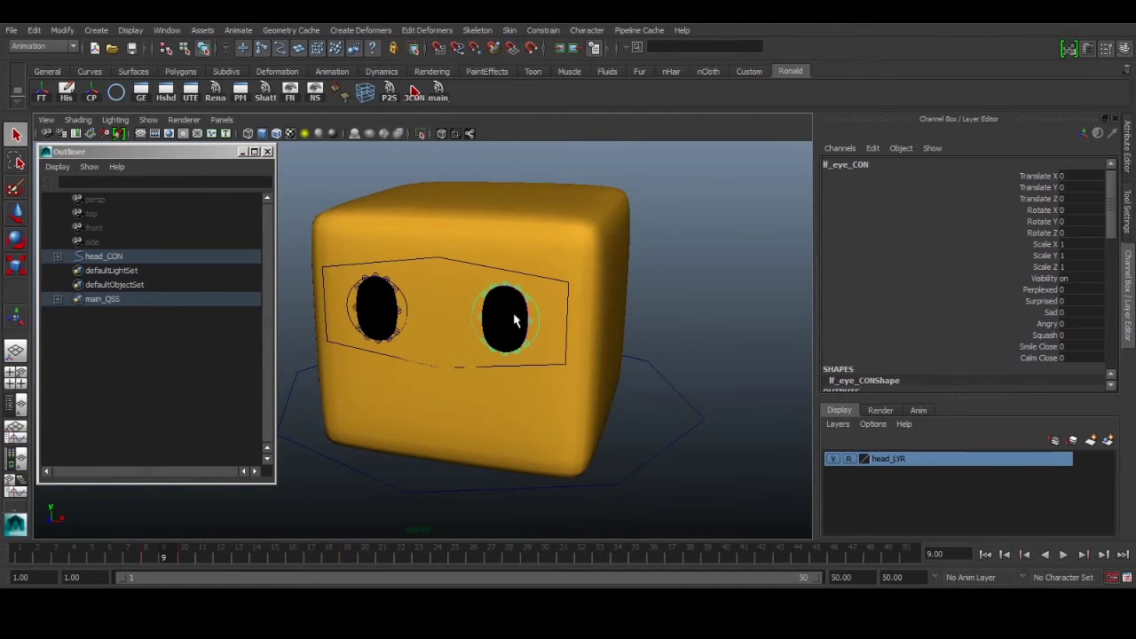
shift+click(404, 302)
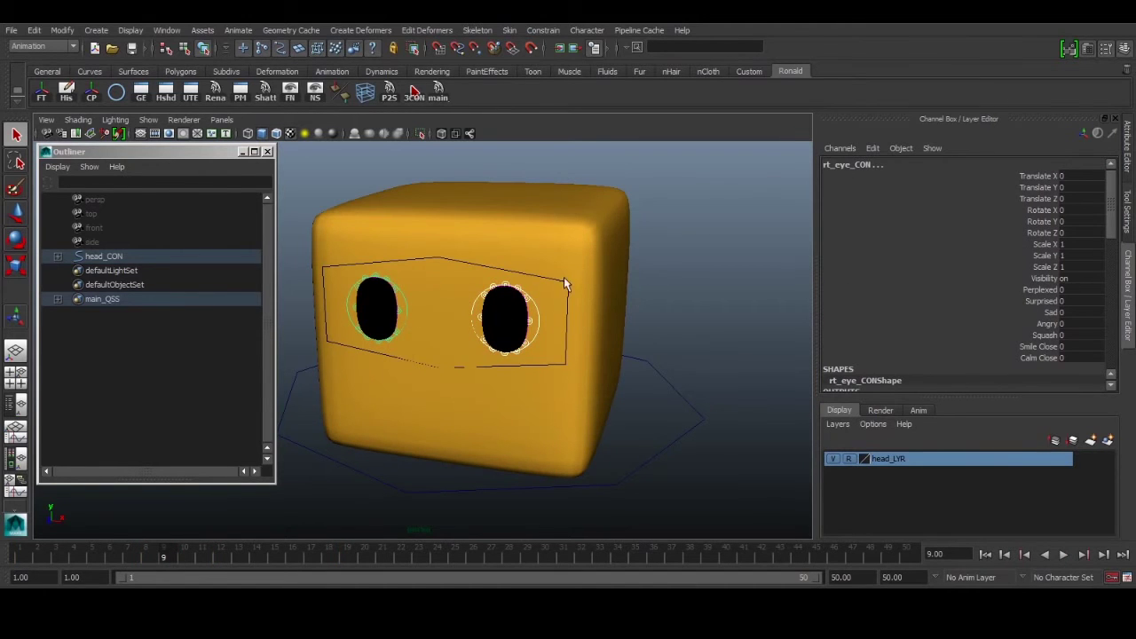
click(670, 439)
click(20, 558)
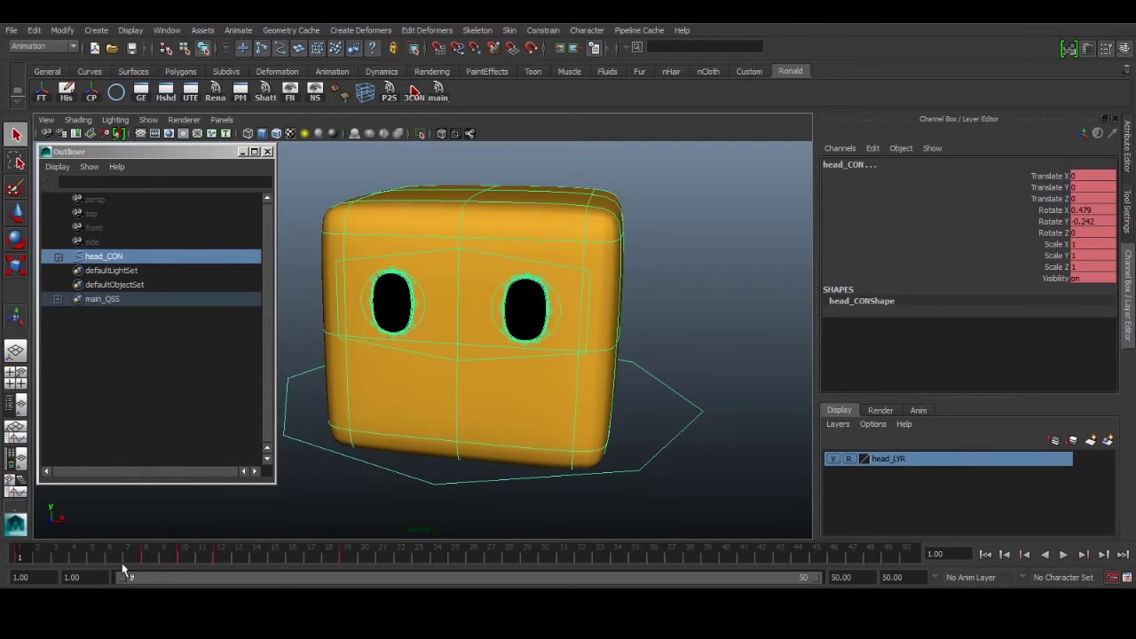
drag(156, 558, 279, 559)
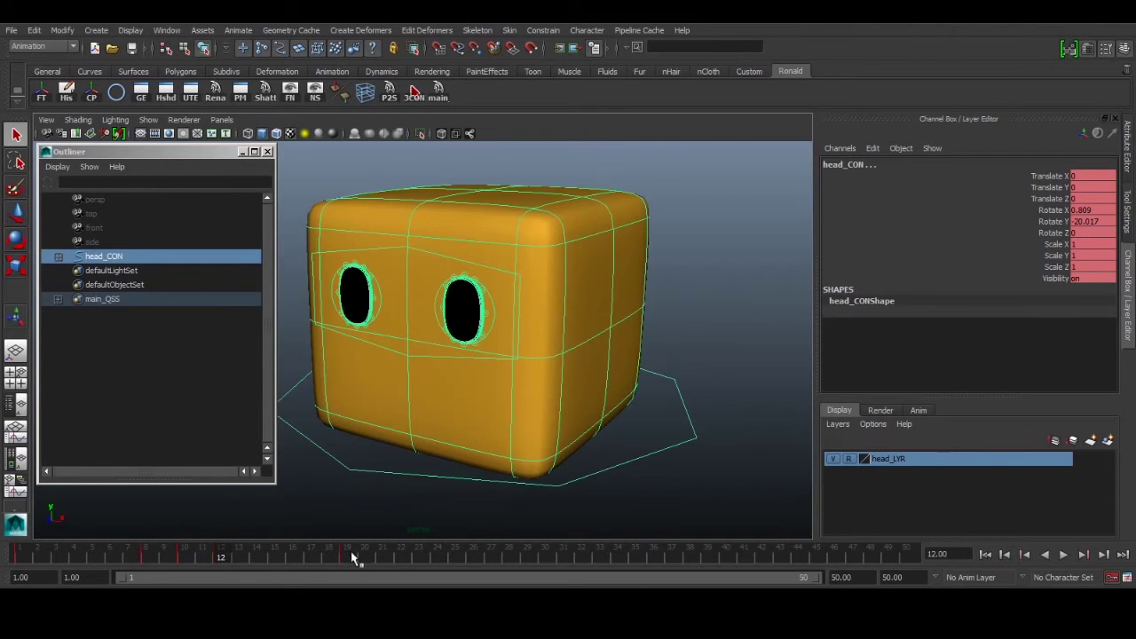
drag(353, 557, 348, 558)
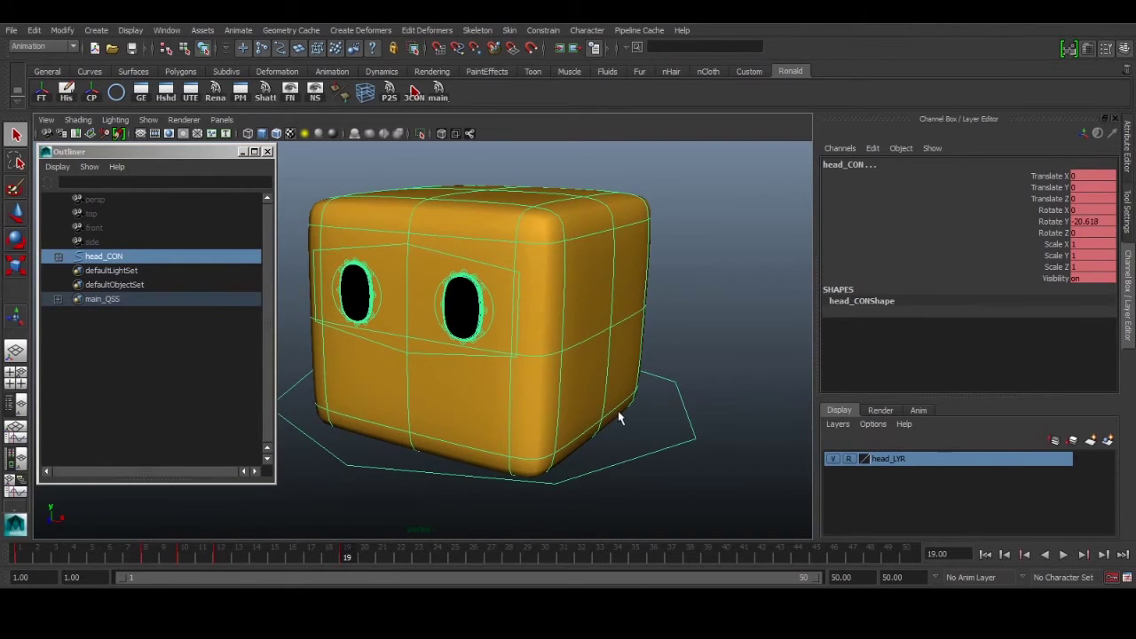
shift+drag(619, 428, 659, 469)
click(632, 300)
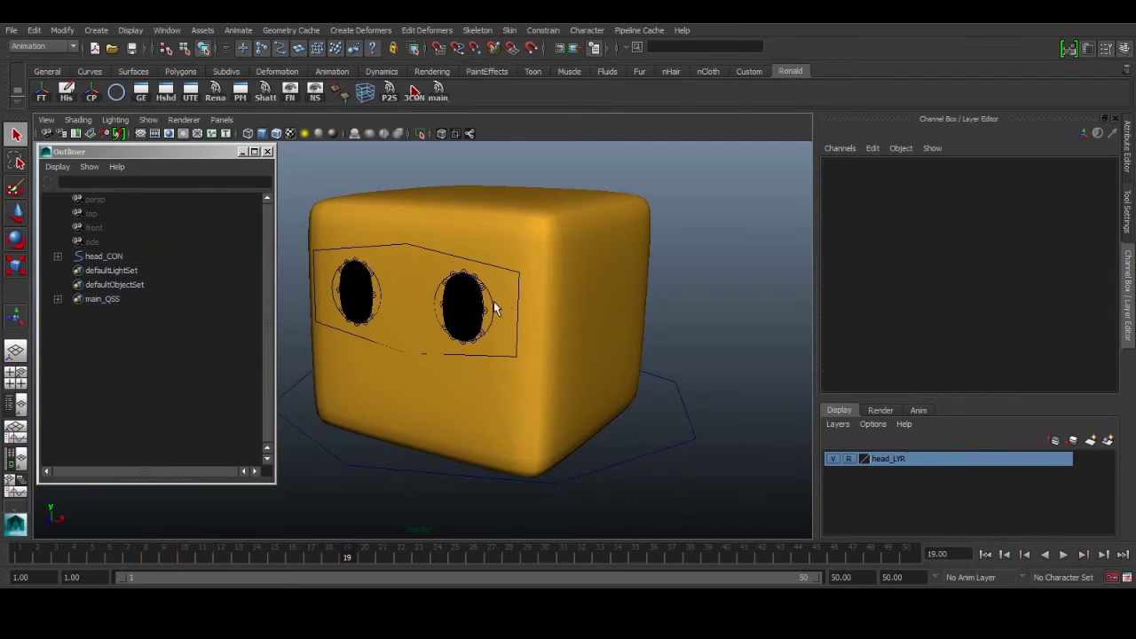
Set Smile Close to 1 on both individual eye controls at frame 10 to start a blink
click(492, 306)
shift+click(379, 289)
click(149, 554)
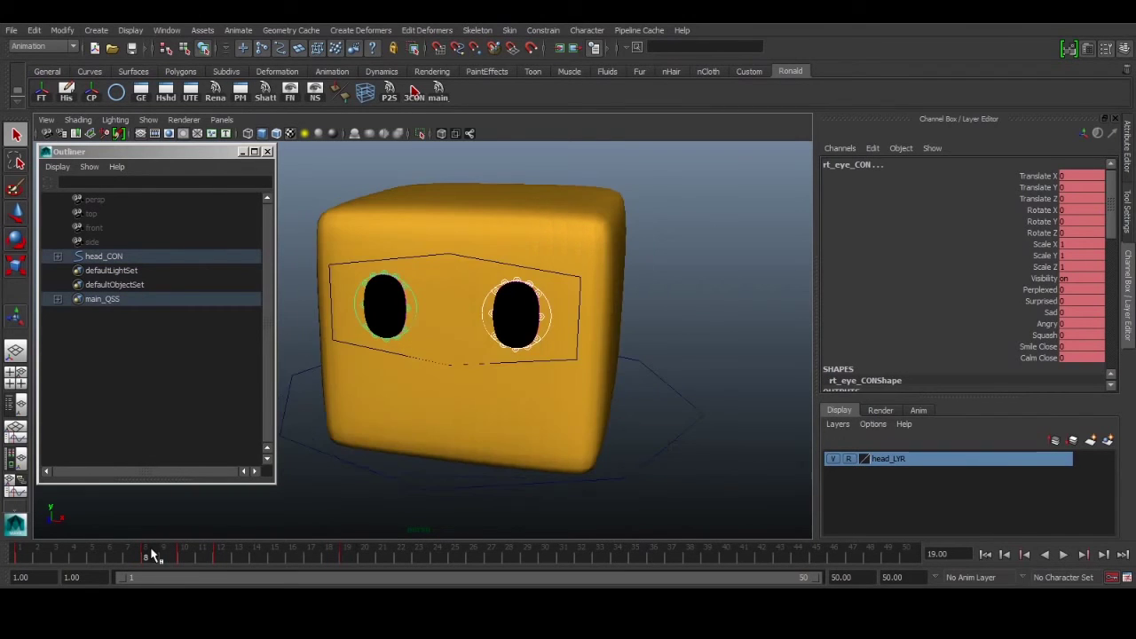
key(alt+v)
mouse_move(169, 555)
mouse_down()
mouse_move(228, 550)
mouse_move(145, 551)
mouse_move(185, 553)
mouse_up()
click(1034, 346)
middle_drag(611, 394, 658, 394)
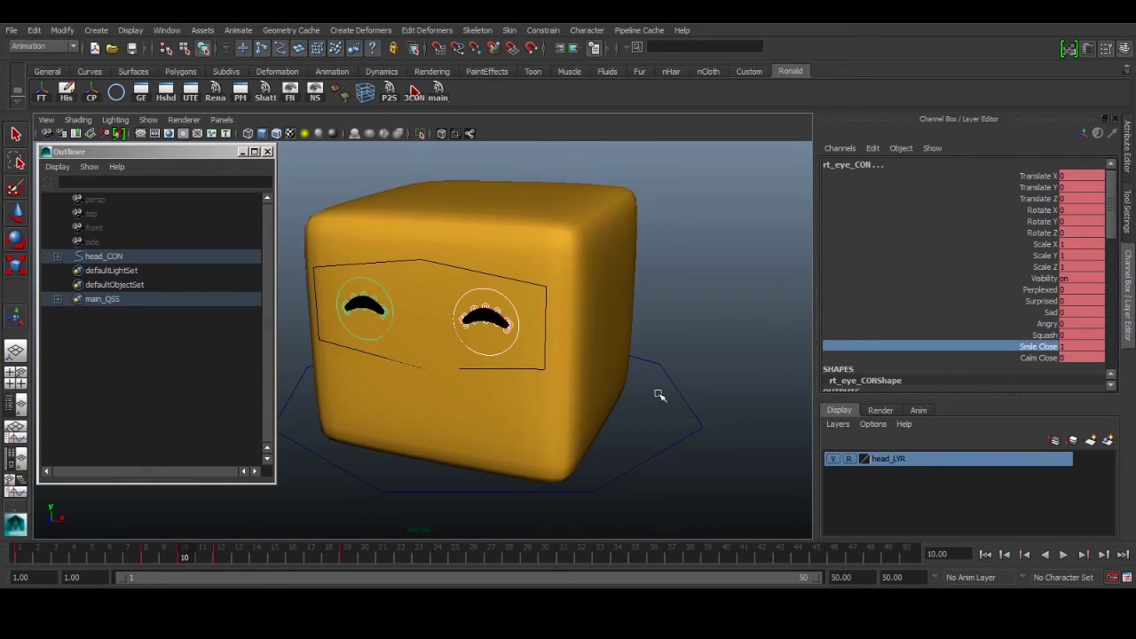
Play the blink and retime its eye keys to frames 9, 11 and 13
key(alt+v)
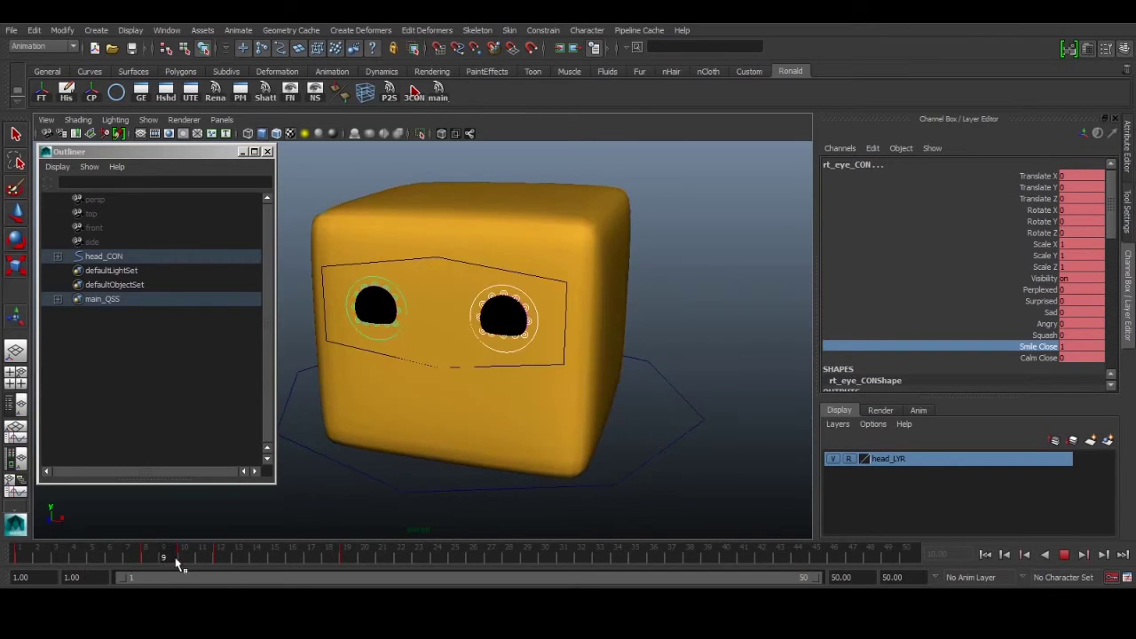
drag(176, 559, 21, 564)
key(alt+v)
key(alt+v)
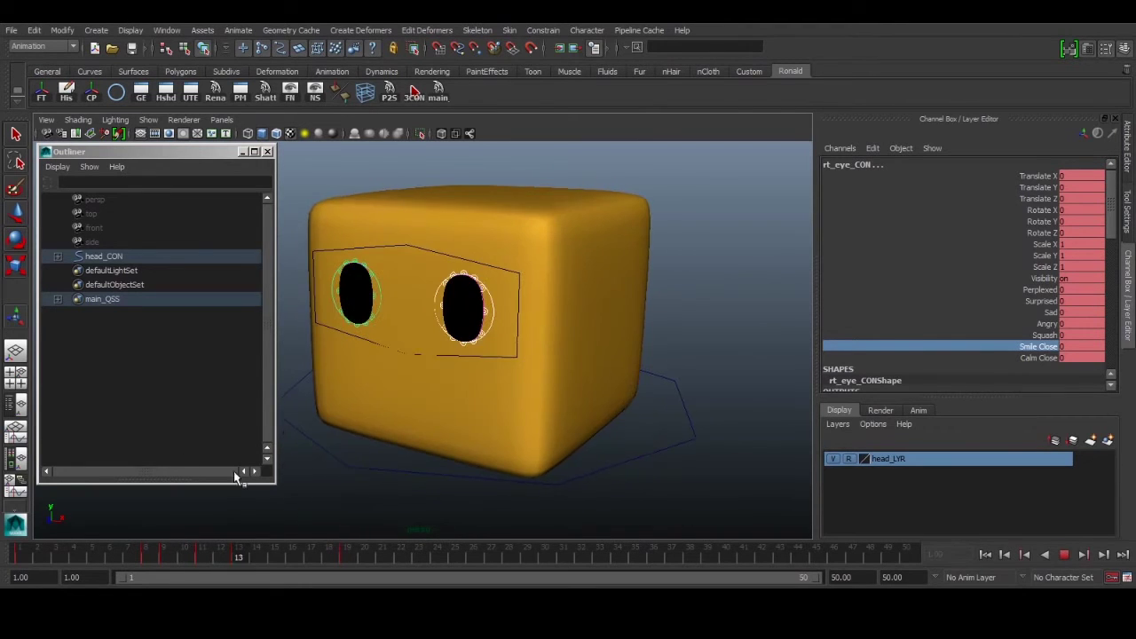
Play and scrub the head turn with the retimed blink repeatedly to check how the eyes close and reopen
drag(154, 561, 18, 561)
key(alt+v)
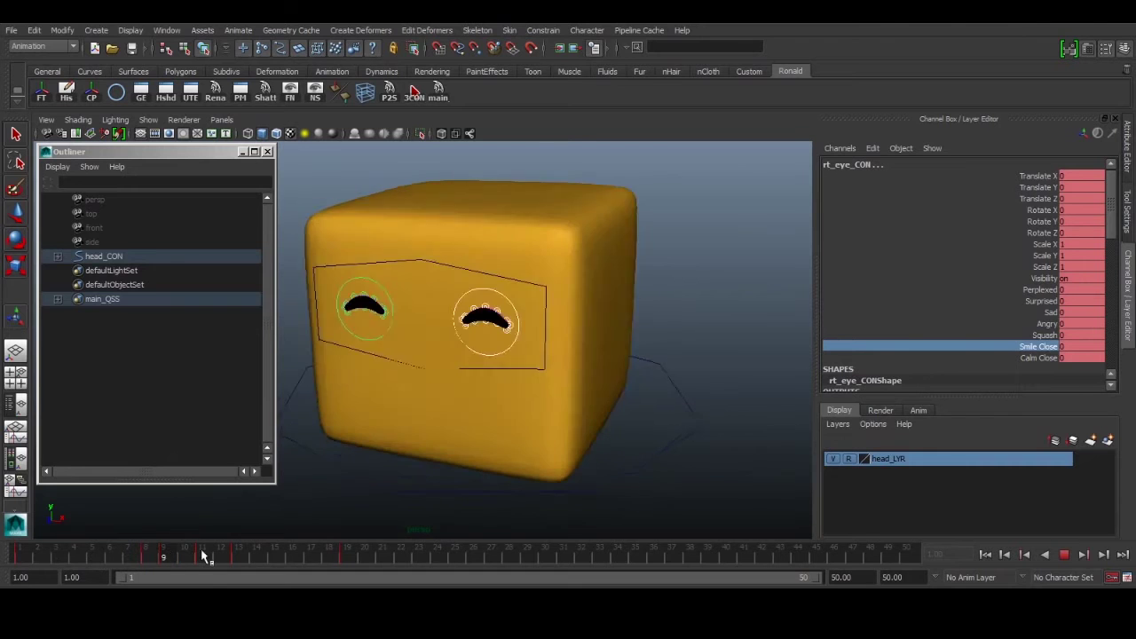
key(Escape)
key(alt+shift+v)
key(alt+v)
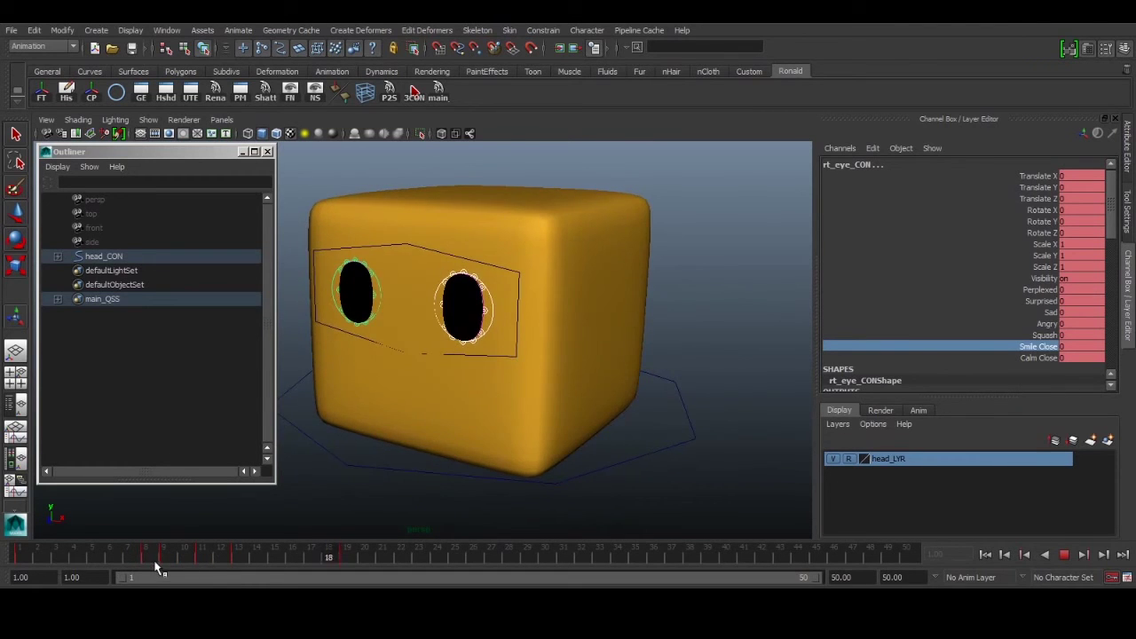
key(alt+v)
key(alt+shift+v)
key(alt+v)
key(alt+v)
drag(164, 559, 19, 559)
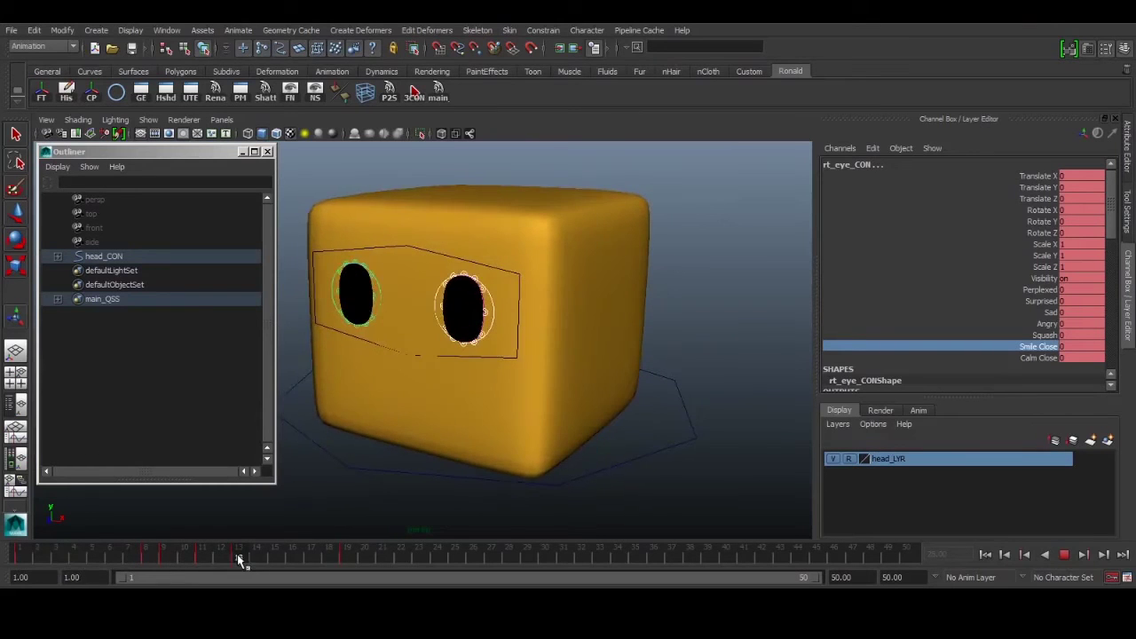
Squash the right eye control to a Scale Y of 0.824 at frame 13
click(237, 559)
click(492, 305)
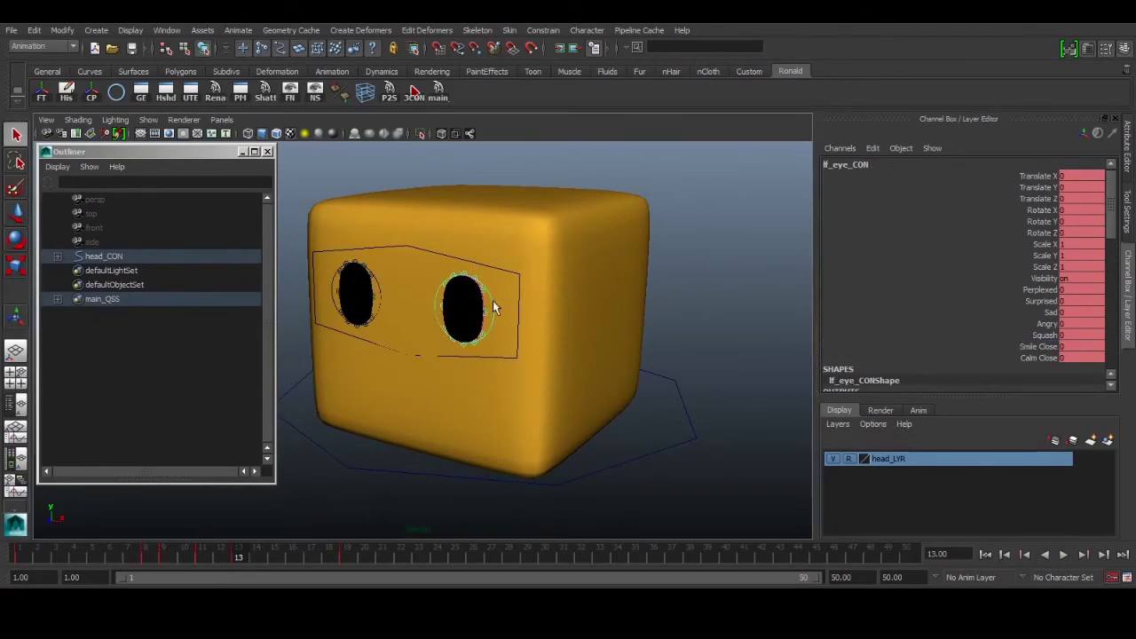
key(r)
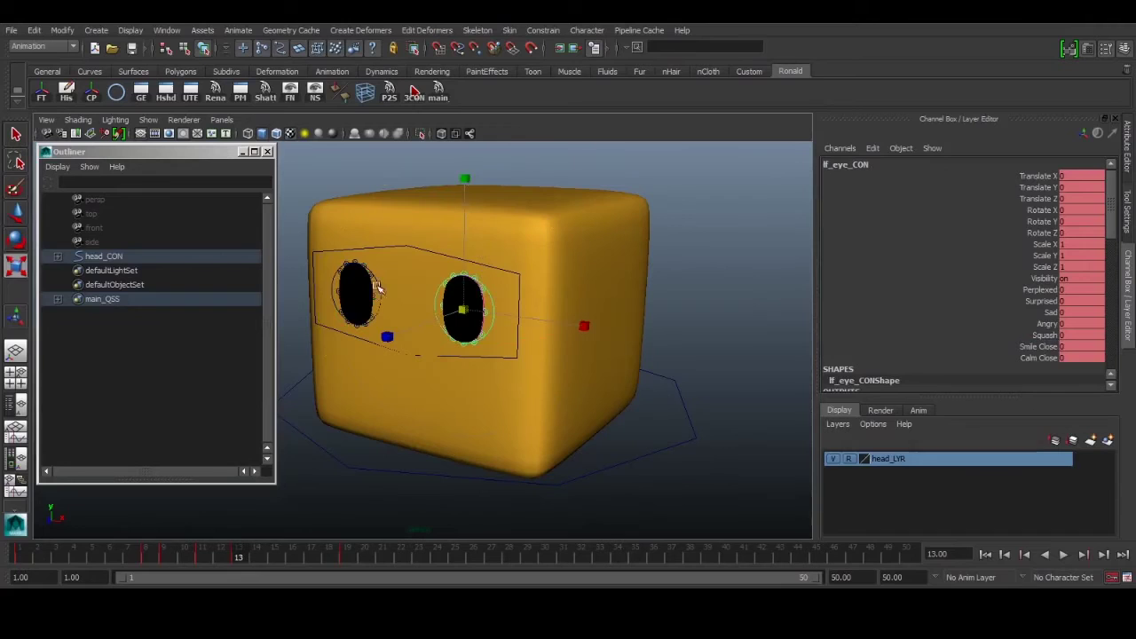
click(378, 288)
drag(352, 162, 355, 186)
key(q)
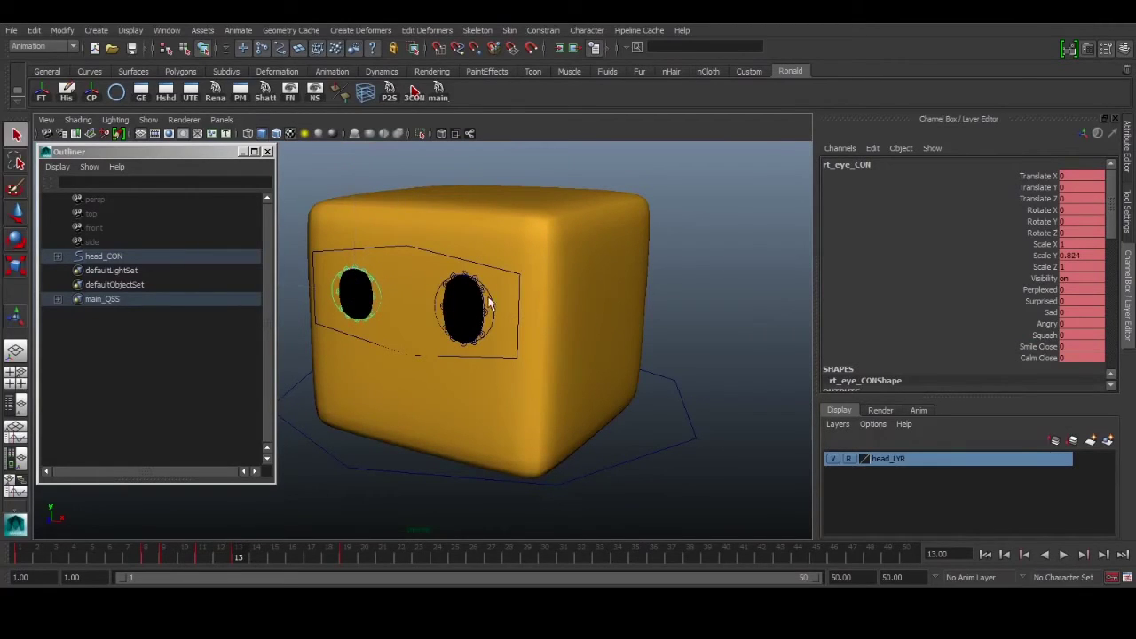
With both eye controls selected, hold the right eye's reduced height through to frame 19 and play back the result
click(495, 302)
drag(241, 557, 264, 556)
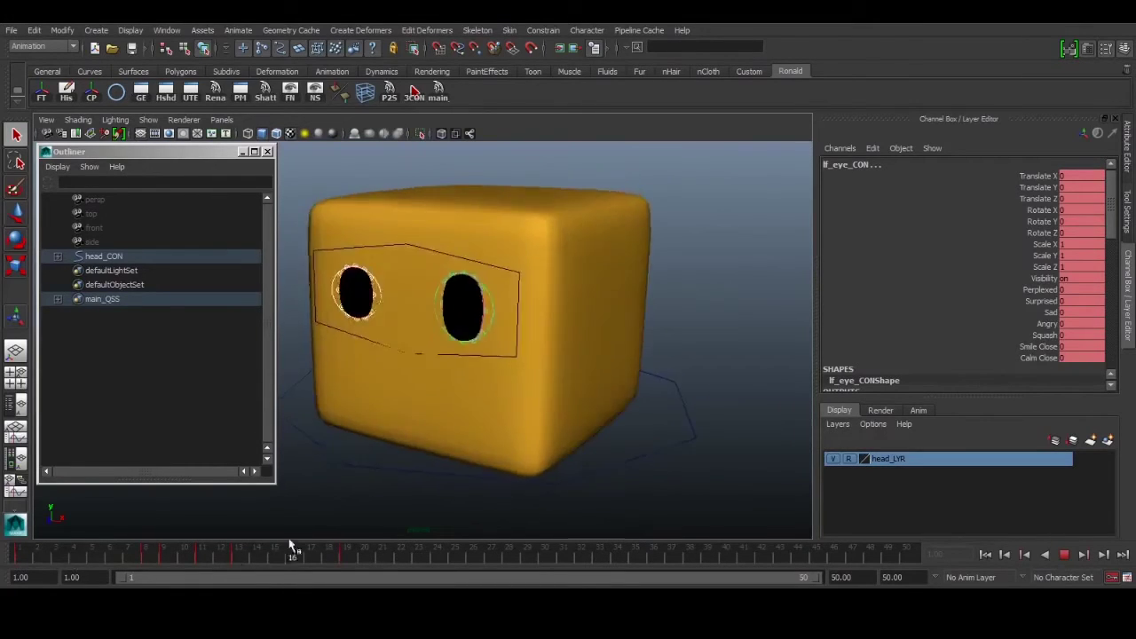
drag(367, 561, 74, 559)
key(alt+v)
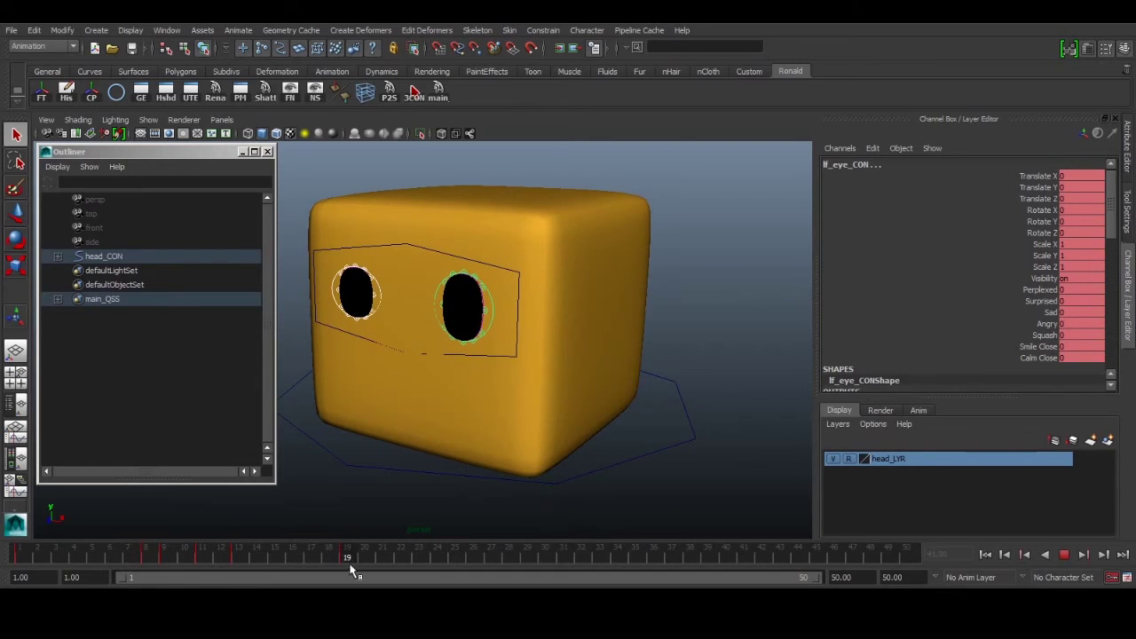
Select all rig controls with the main quick select set and key their pose at frame 19
click(441, 93)
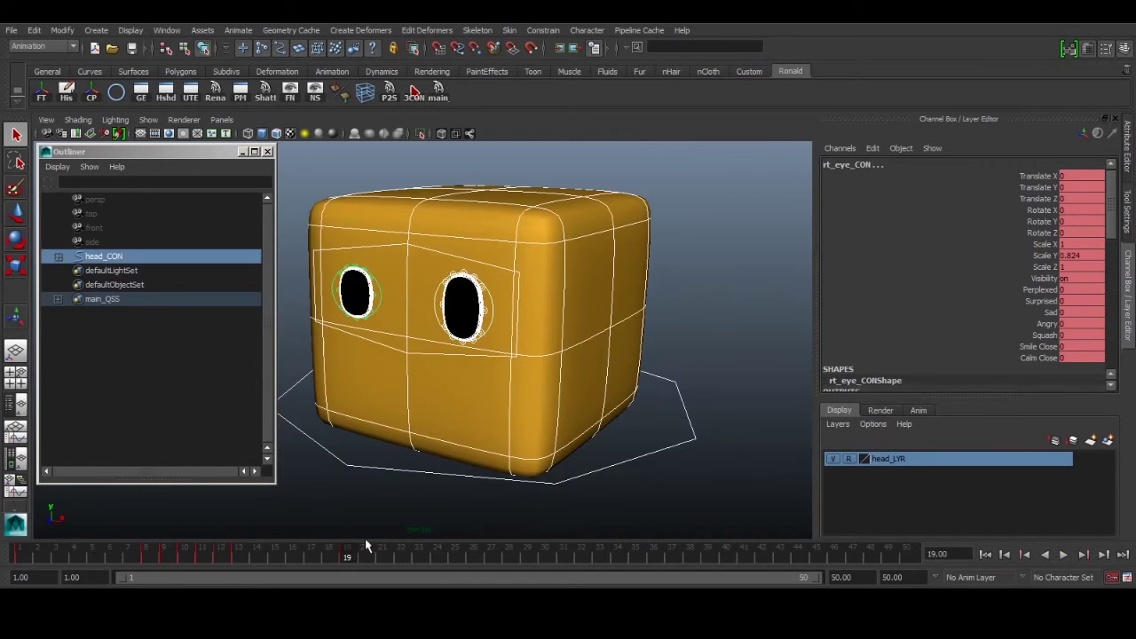
key(alt+v)
shift+click(347, 559)
drag(347, 560, 353, 559)
click(420, 552)
drag(421, 551, 350, 551)
key(alt+v)
Set Angry to 1 on both individual eye controls at frame 23
click(419, 555)
click(643, 311)
click(493, 306)
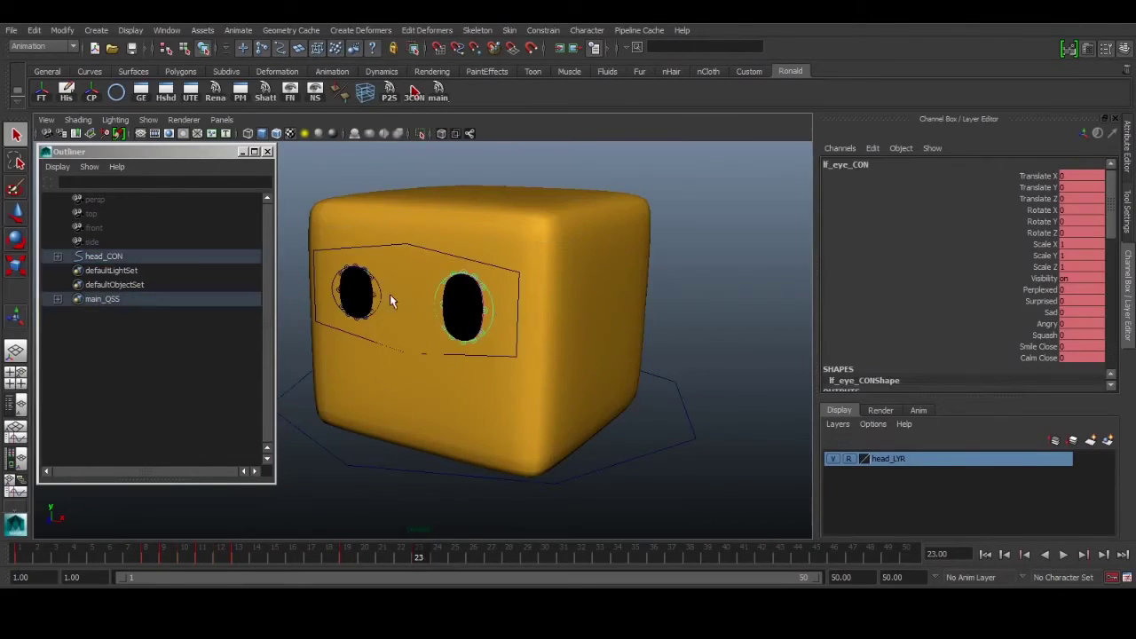
click(967, 323)
middle_drag(674, 322, 758, 310)
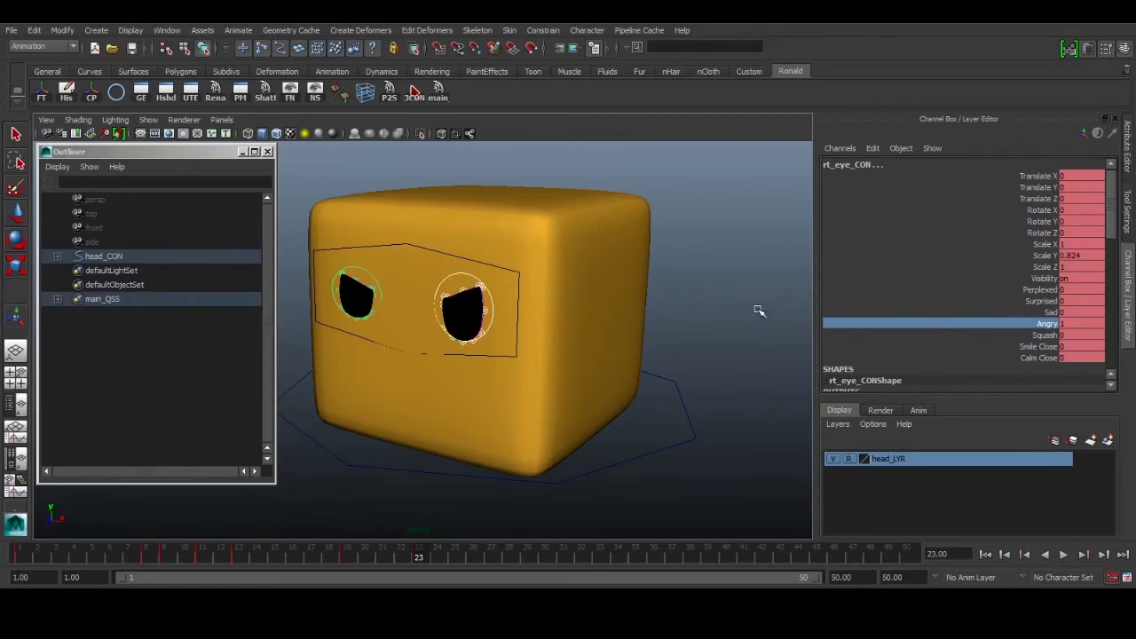
Lower the main eye control to a Translate Y of -0.657 at frame 23 and play back the change
click(518, 277)
key(w)
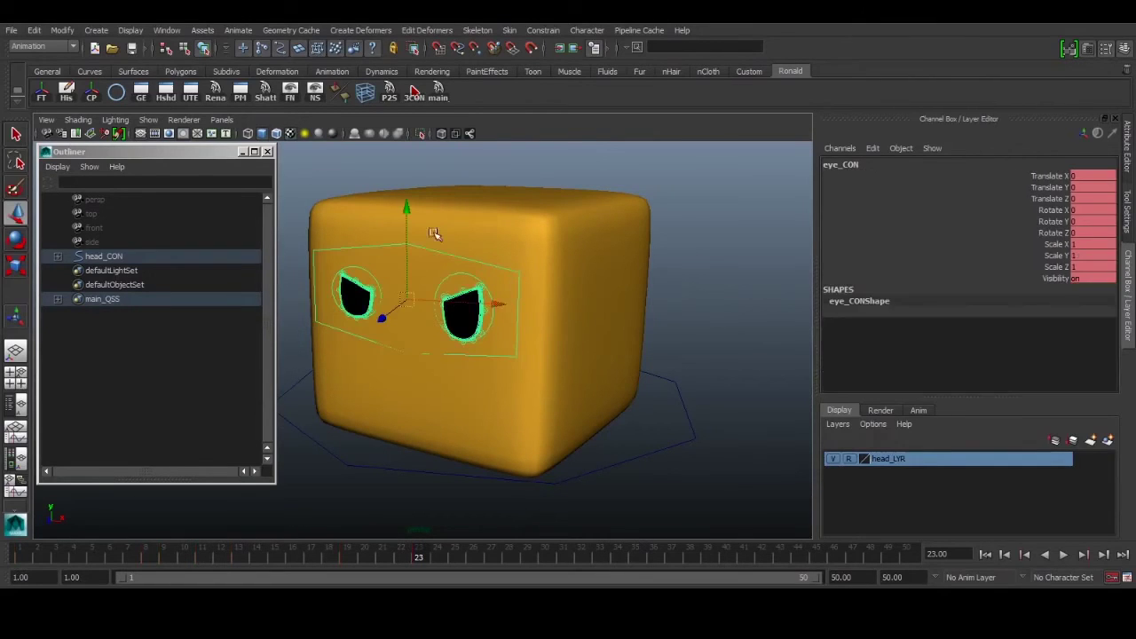
key(q)
shift+click(490, 290)
click(405, 245)
key(w)
key(w)
middle_drag(429, 341, 430, 355)
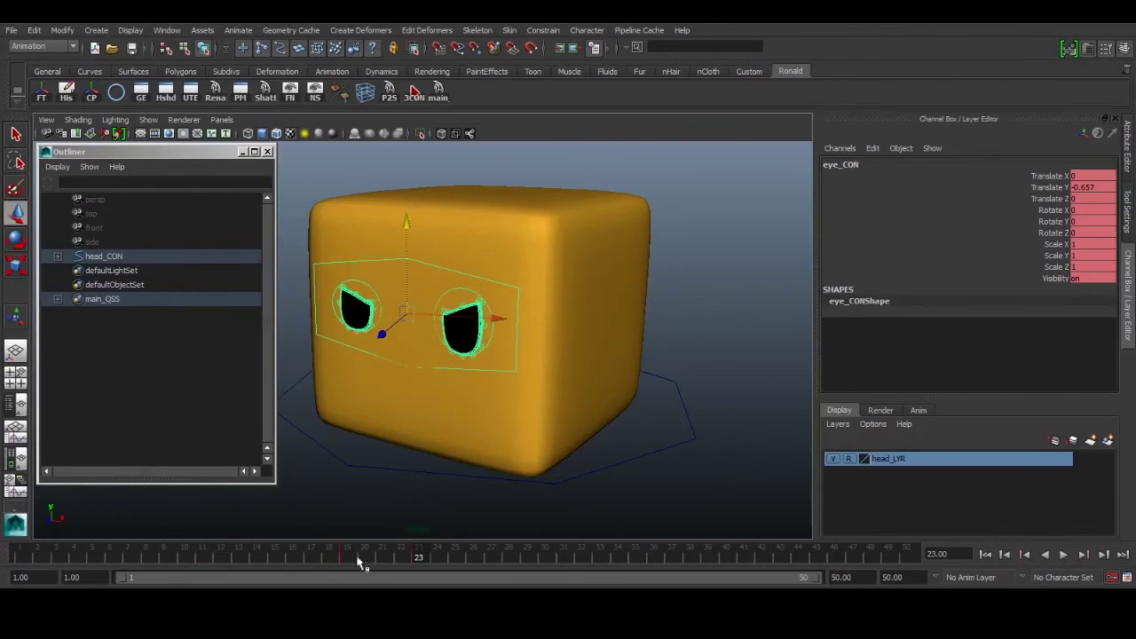
key(alt+v)
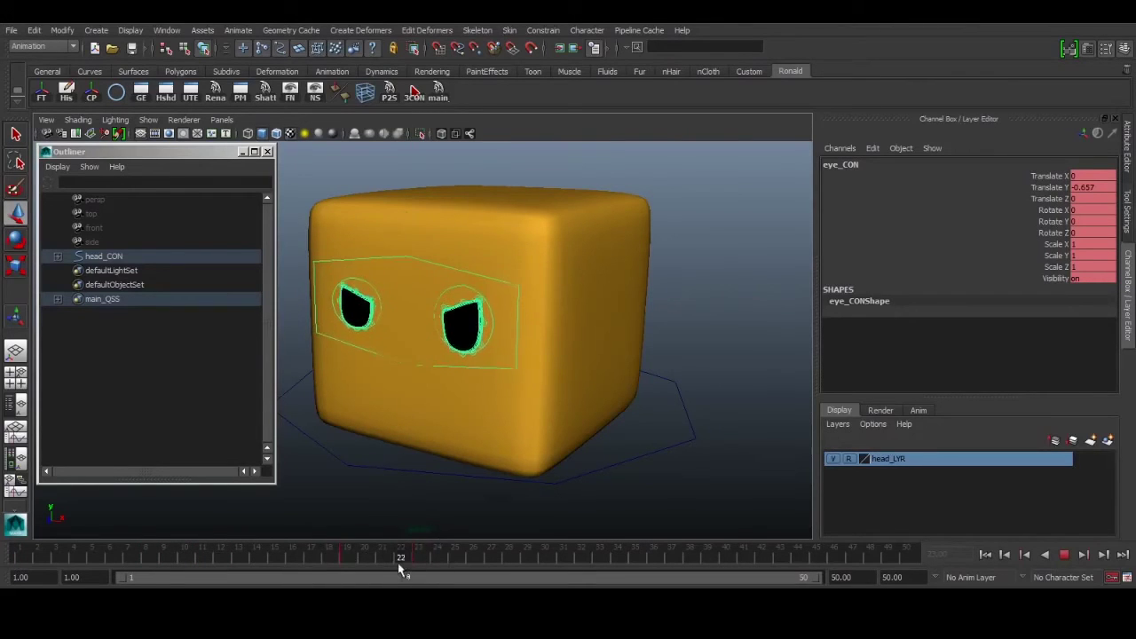
key(alt+v)
Tilt the head control to a Rotate X of 0.548 at frame 23 and play back the new pose
click(621, 461)
click(344, 559)
click(417, 558)
key(e)
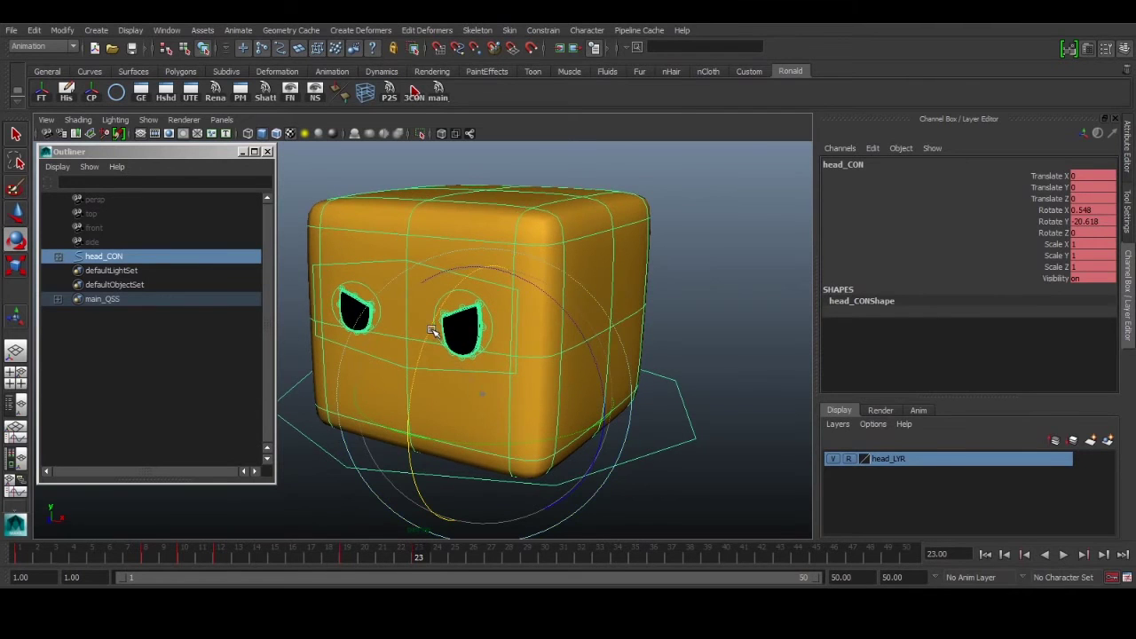
key(alt+v)
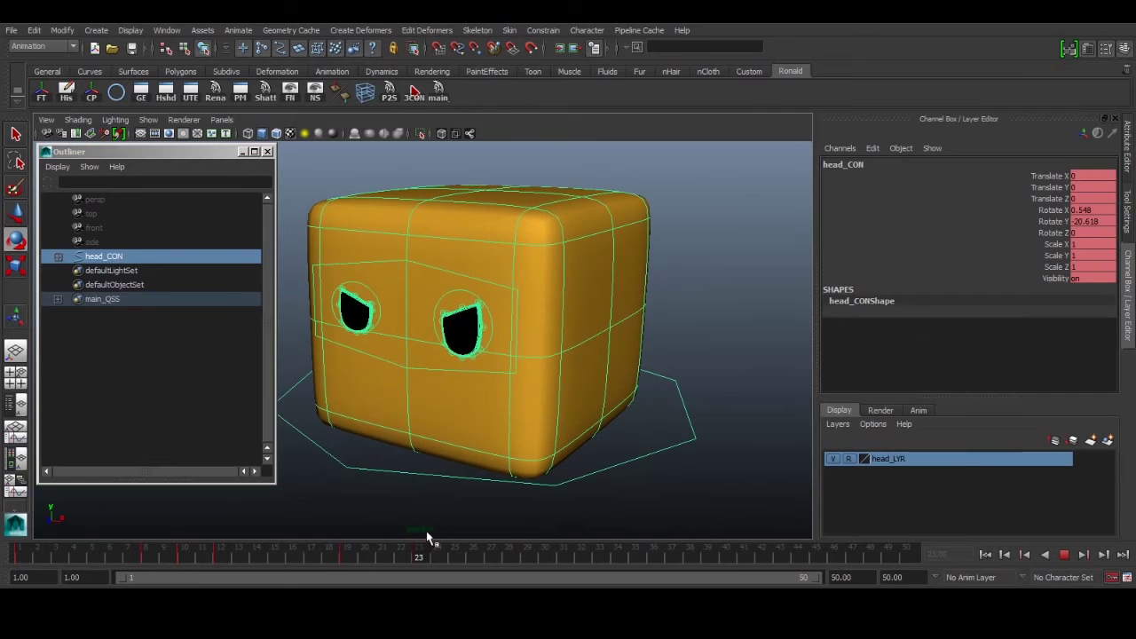
Set the main eye control's Translate Y to -0.344 at frame 23 and play back the result
key(alt+v)
key(q)
click(513, 369)
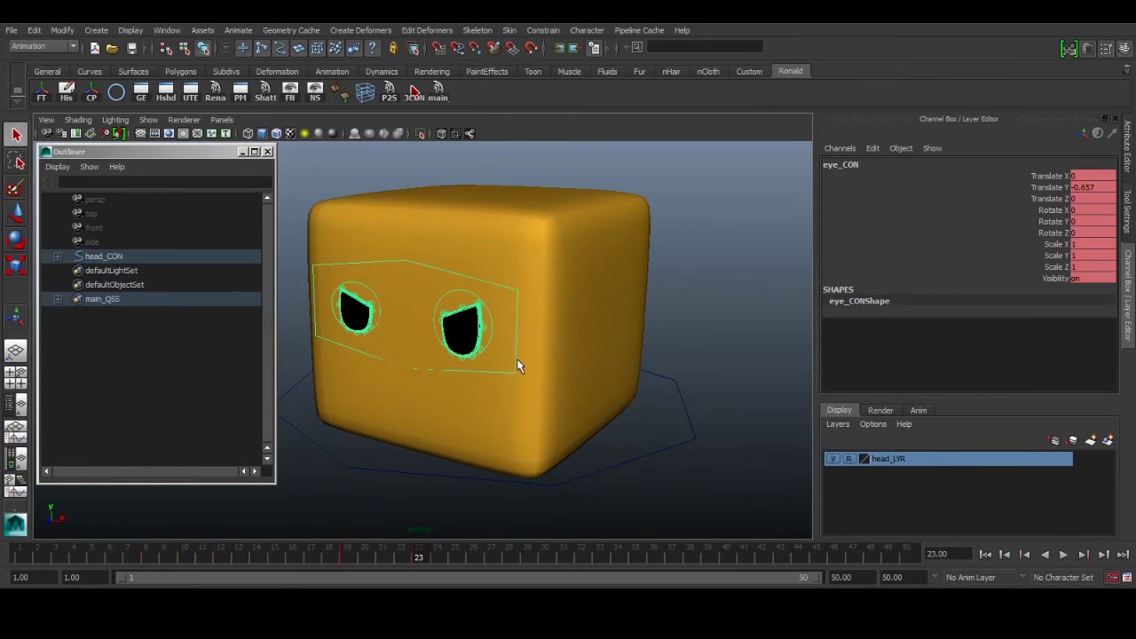
key(w)
key(alt+v)
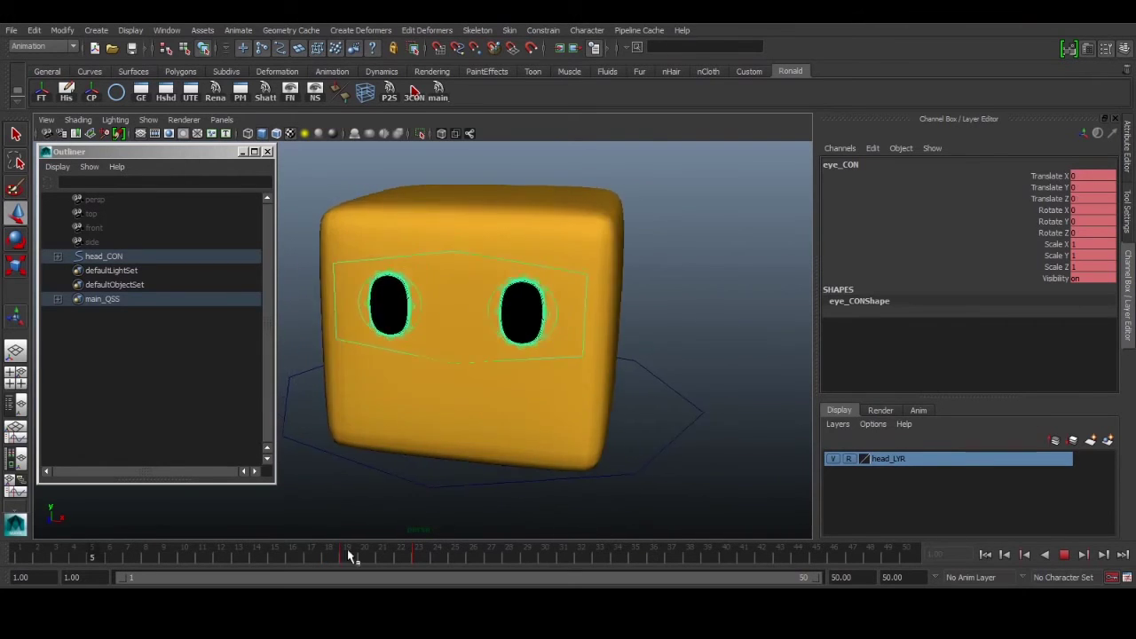
key(alt+v)
key(q)
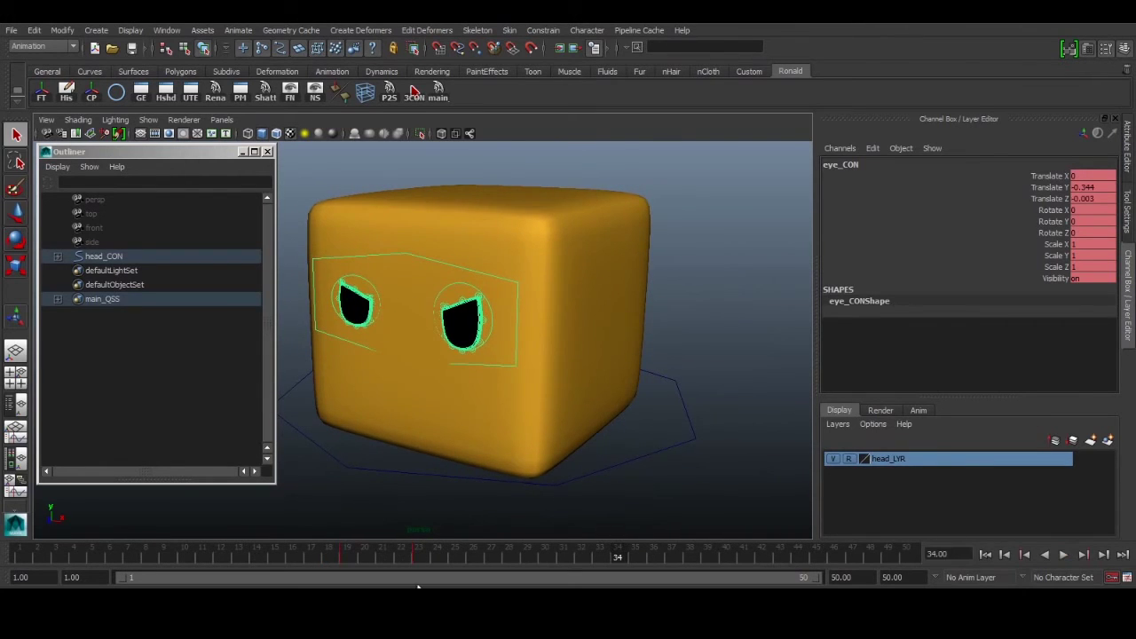
Tilt the head control to a Rotate X of about 1.7 at frame 32 and set its Rotate X to 1.162 at frame 23
click(645, 454)
key(alt+v)
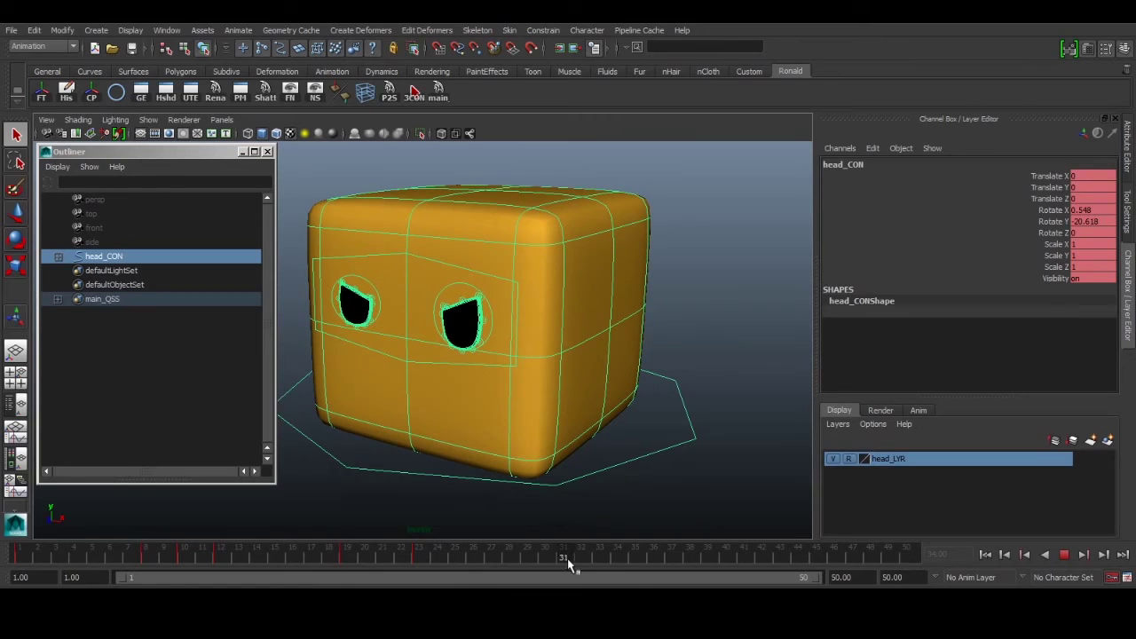
mouse_move(583, 560)
mouse_down()
mouse_move(320, 567)
mouse_move(436, 558)
mouse_move(347, 563)
mouse_move(441, 545)
mouse_move(577, 558)
mouse_up()
key(e)
drag(429, 554, 506, 557)
drag(599, 543, 271, 562)
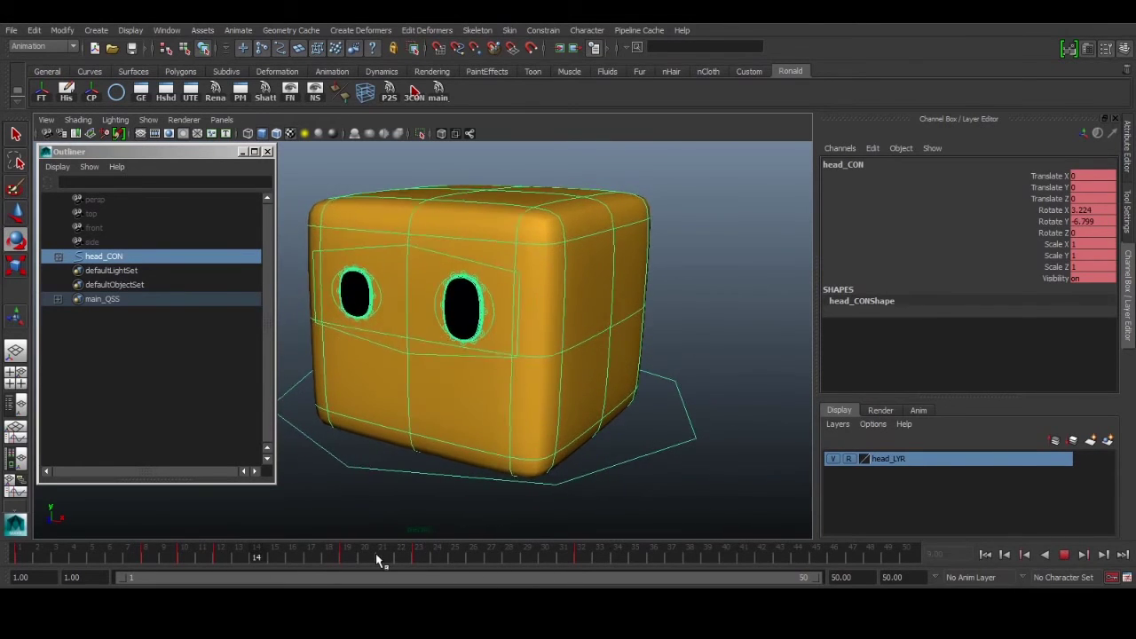
drag(375, 559, 417, 556)
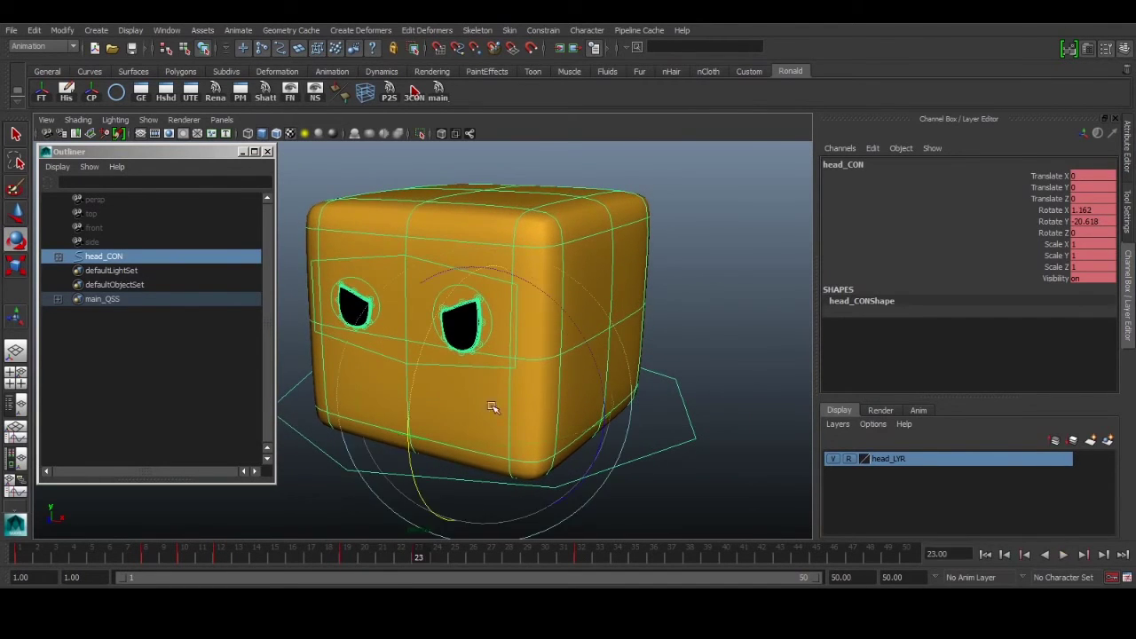
Animate Perplexed on the left eye control after frame 23, setting it to 0.56 at frame 31, and play it back
click(489, 325)
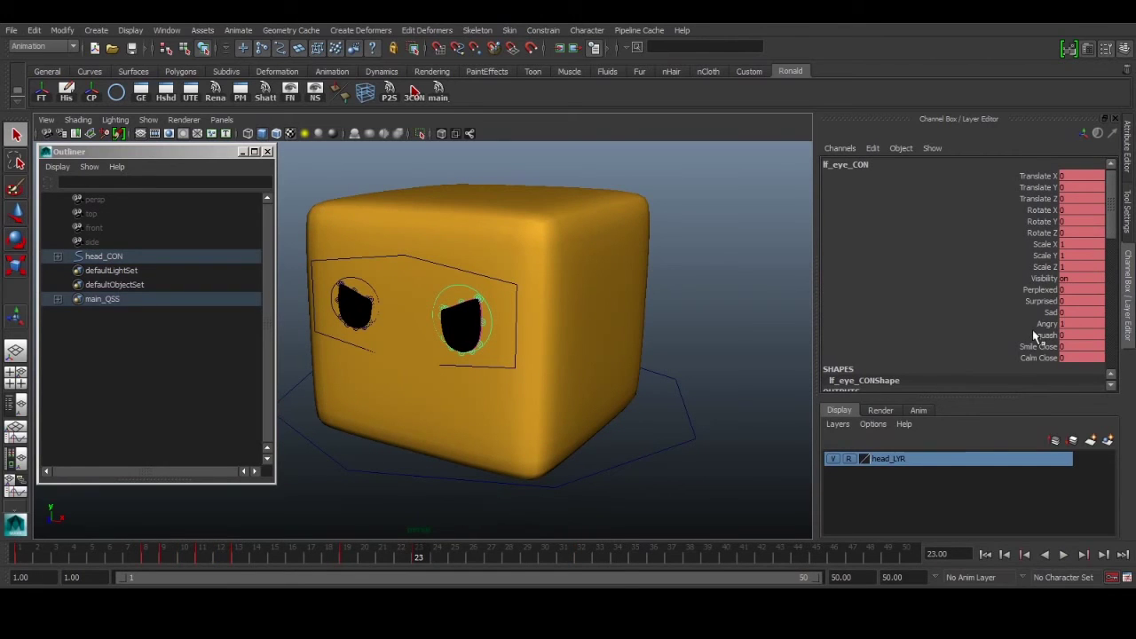
click(1035, 292)
middle_drag(562, 377, 588, 355)
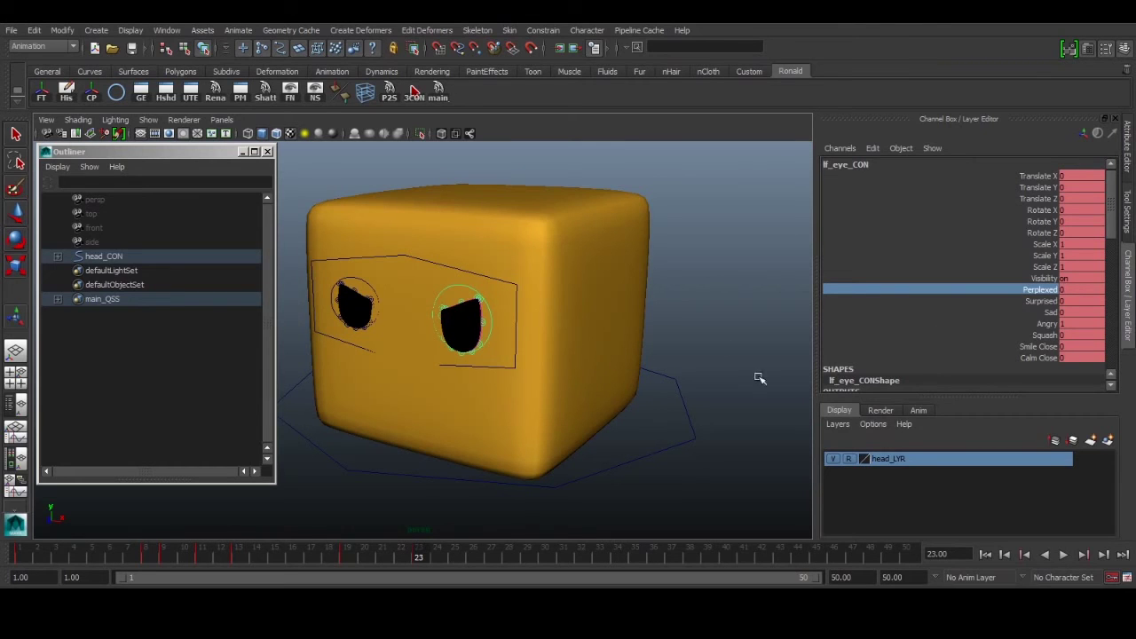
middle_drag(684, 376, 734, 380)
key(alt+v)
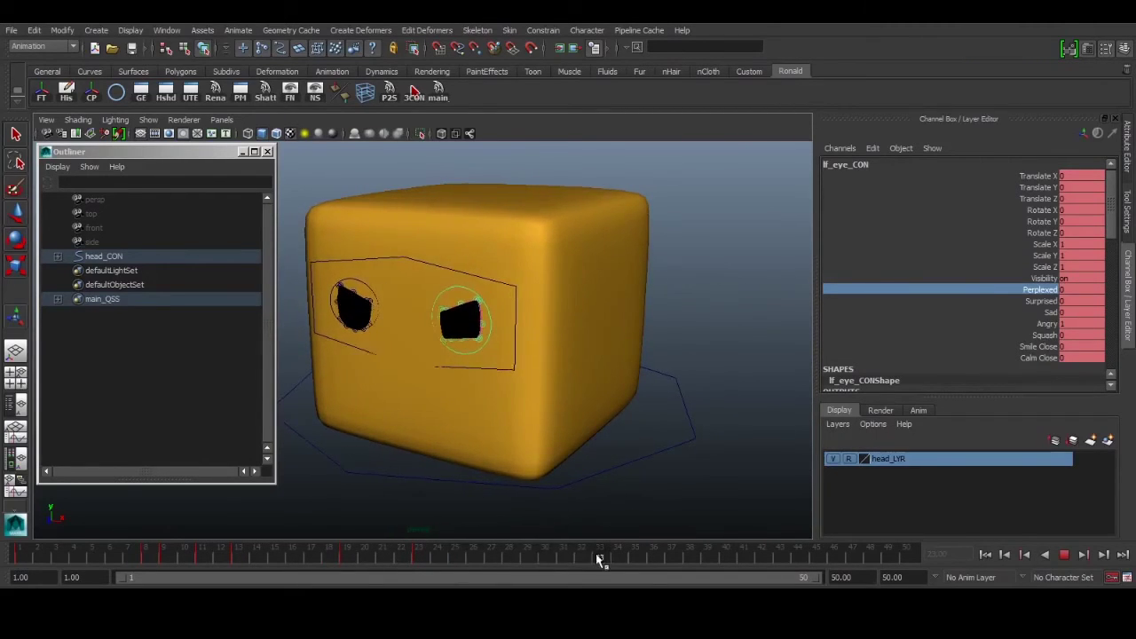
drag(471, 557, 563, 558)
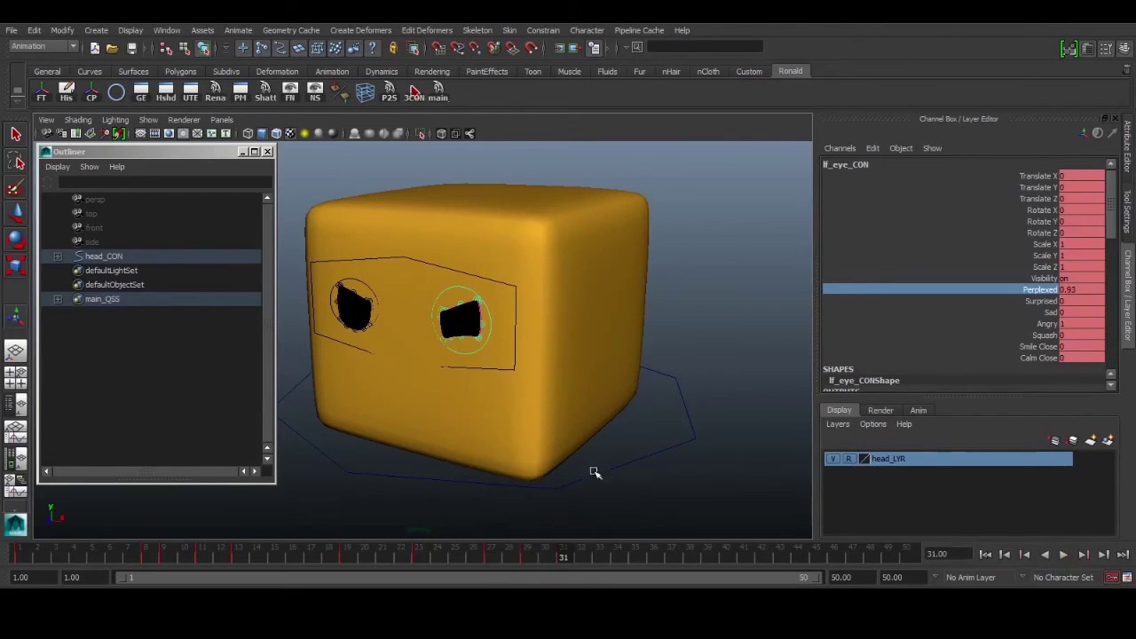
key(alt+v)
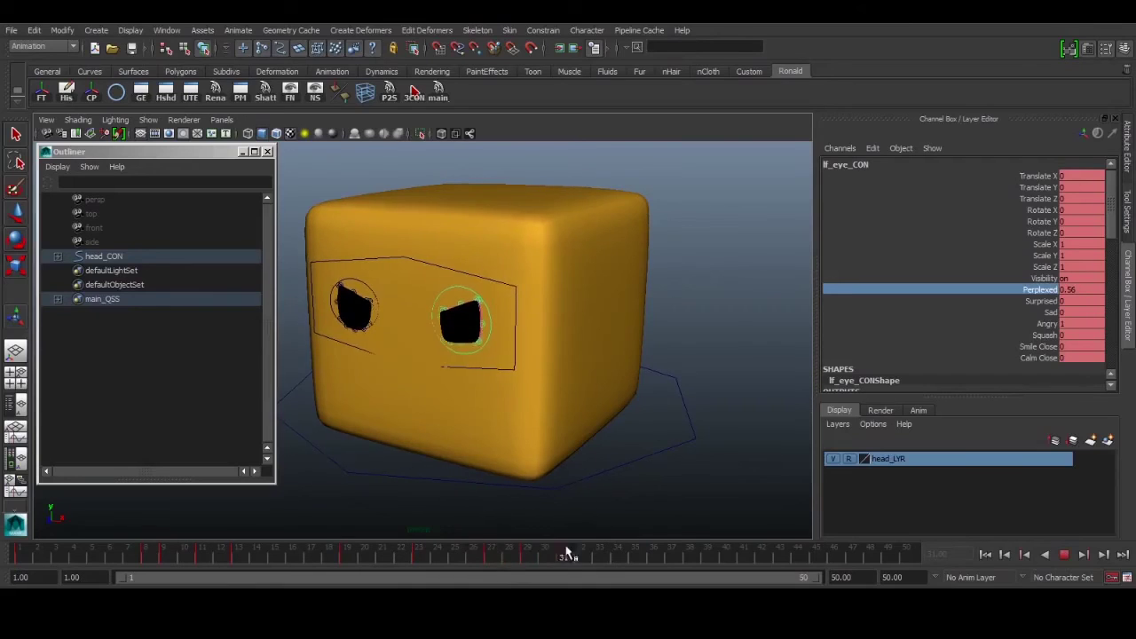
Set Perplexed on the left eye control to 0.77 at frame 23 and play back the change
click(420, 559)
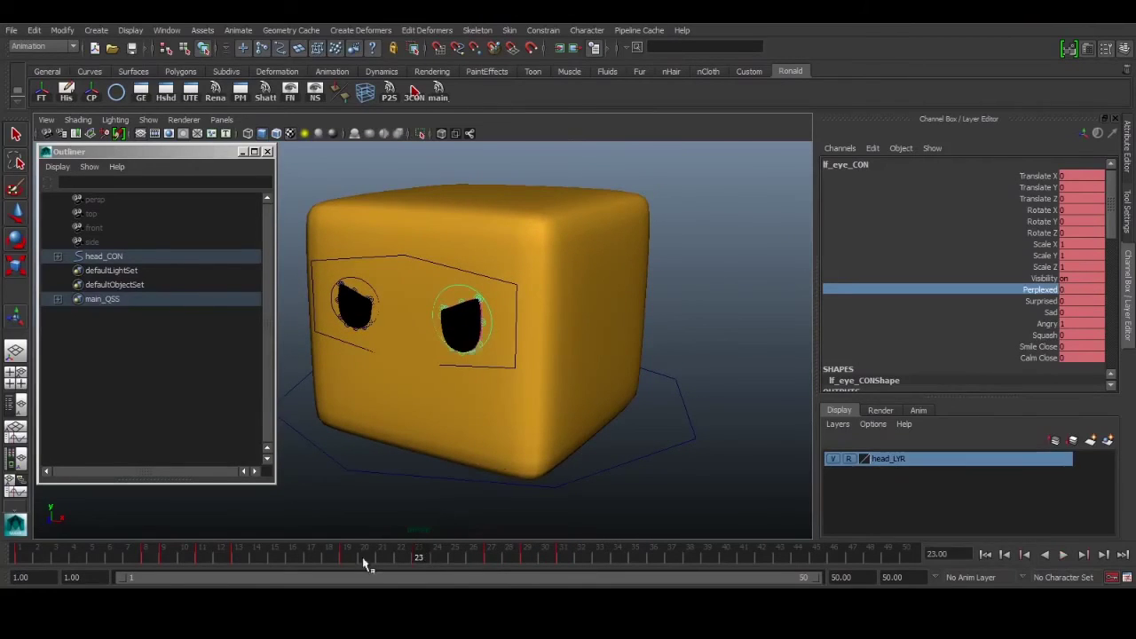
key(alt+v)
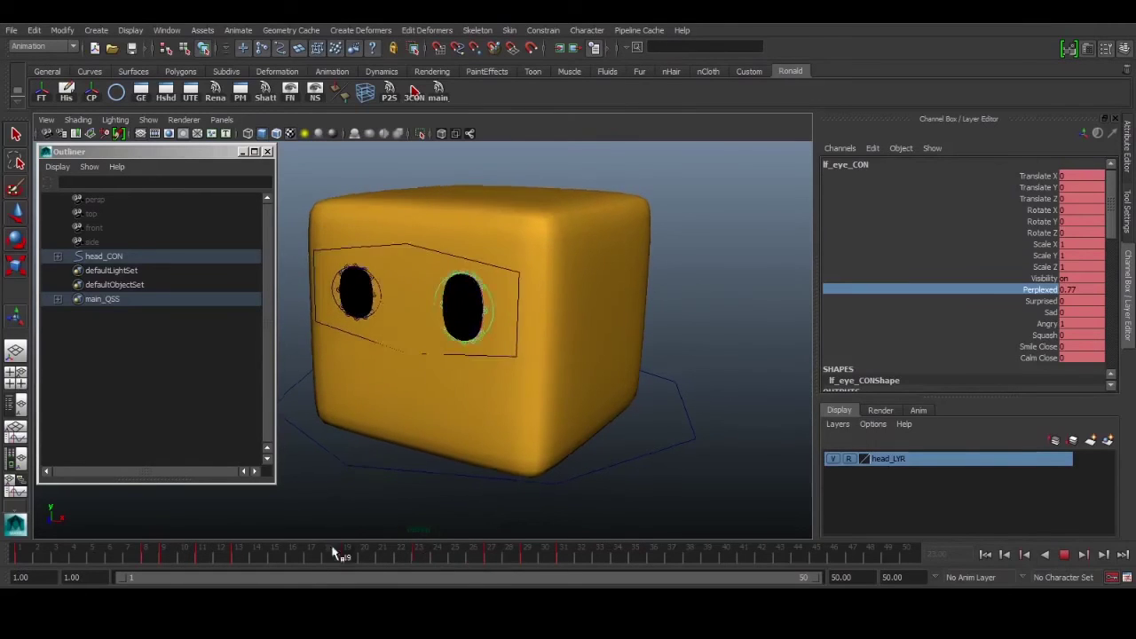
click(565, 556)
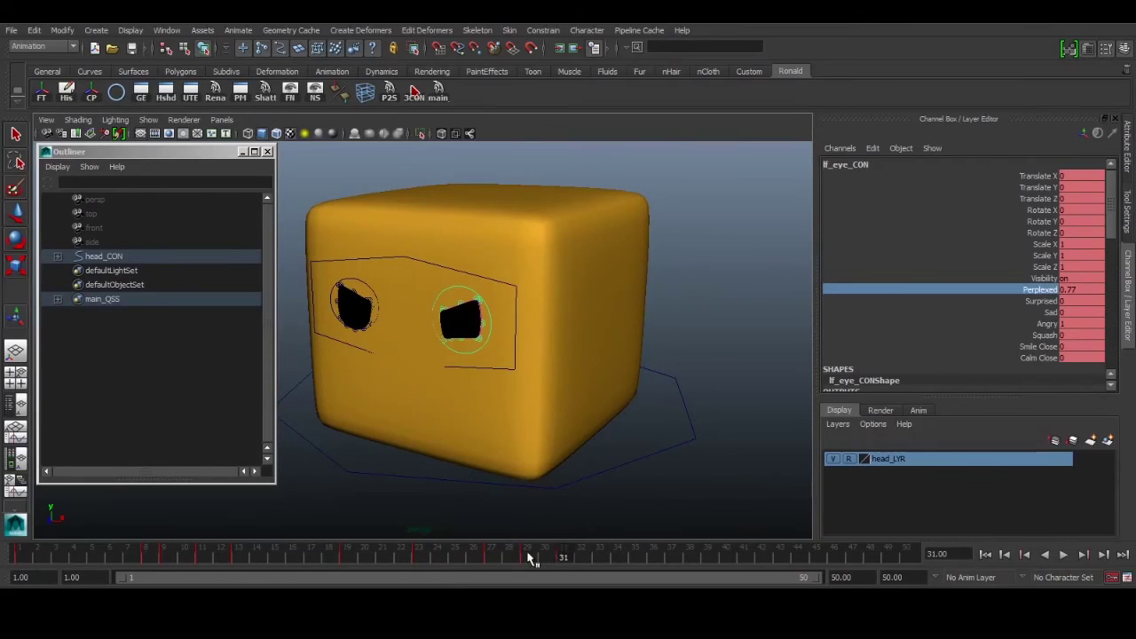
Adjust the left eye's Perplexed value at frame 29, repeat the twitch keys at the frames after 31 and play them back
click(528, 556)
mouse_move(690, 415)
middle_down()
mouse_move(672, 418)
mouse_move(685, 419)
middle_up()
mouse_move(543, 552)
mouse_down()
mouse_move(615, 559)
mouse_move(544, 557)
mouse_move(597, 556)
mouse_up()
click(635, 554)
key(alt+v)
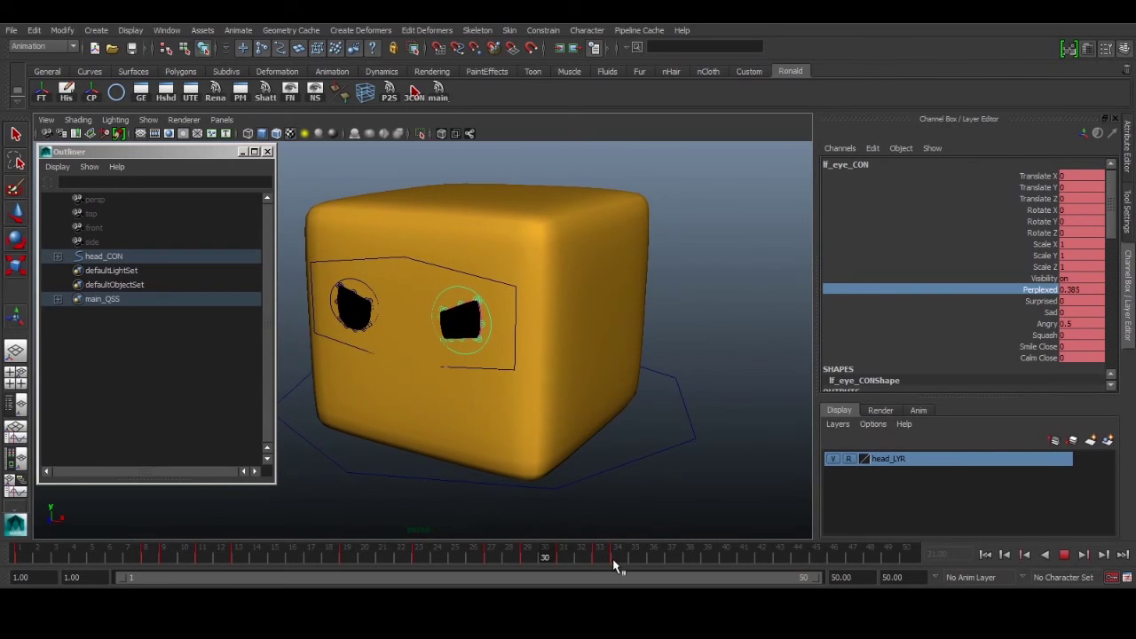
Extend the left eye's twitch past frame 33 with a Perplexed value of 0.66 and play it back
key(alt+v)
drag(524, 557, 497, 557)
key(alt+v)
key(alt+v)
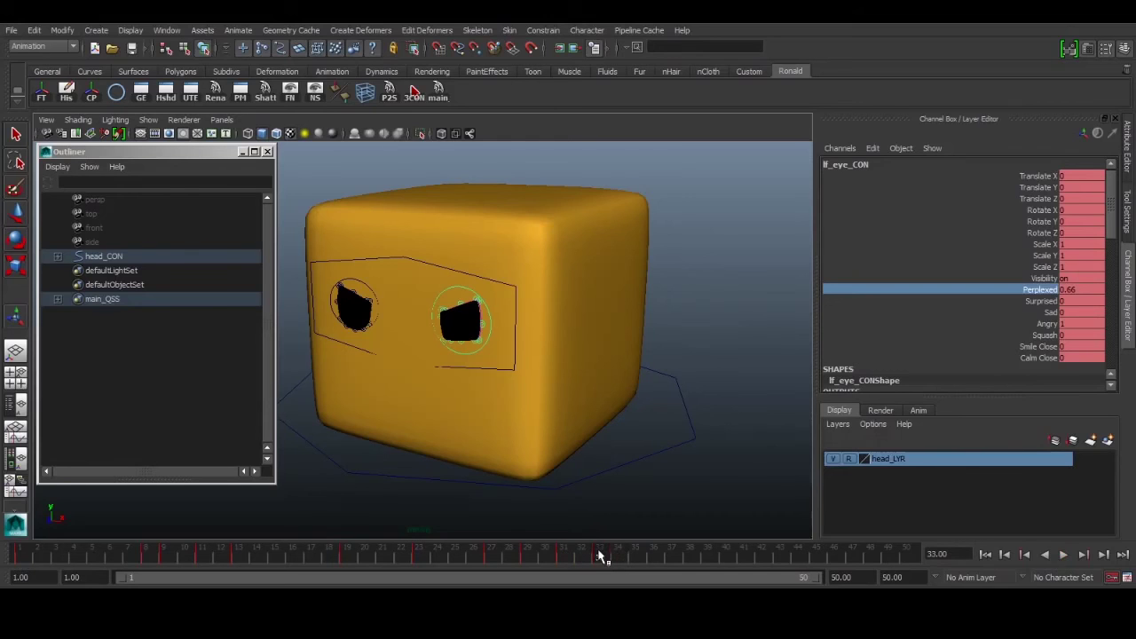
drag(600, 556, 642, 557)
key(alt+v)
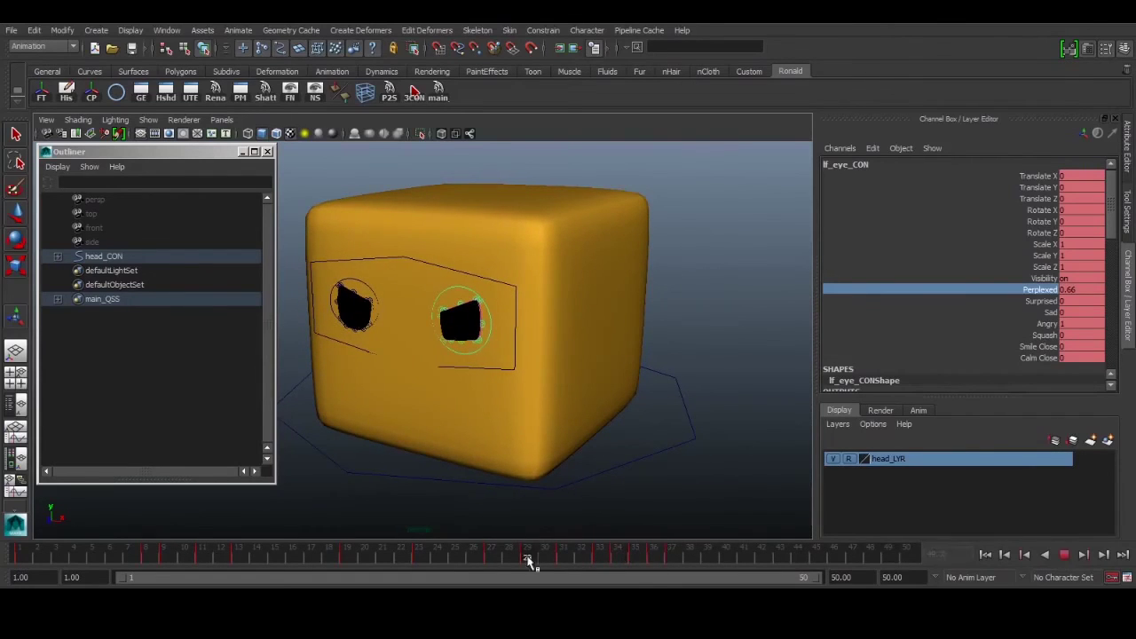
Turn the head control slightly to a Rotate Y of -20.941 at frame 34 and play back the shake
drag(652, 564, 621, 564)
click(624, 465)
key(e)
drag(525, 449, 521, 447)
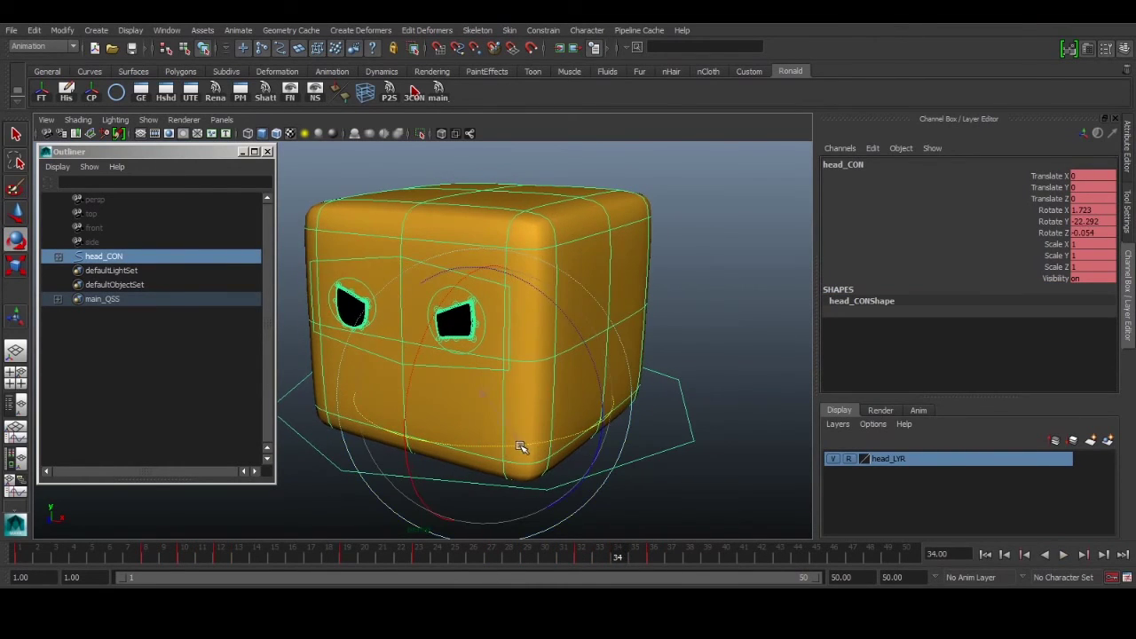
key(ctrl+z)
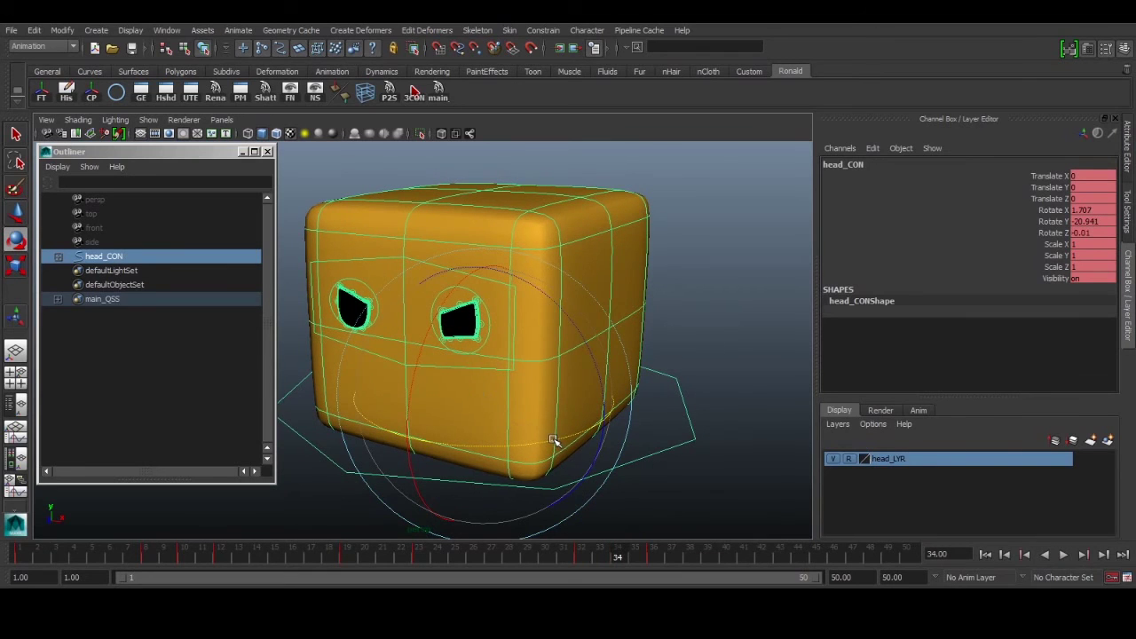
key(alt+v)
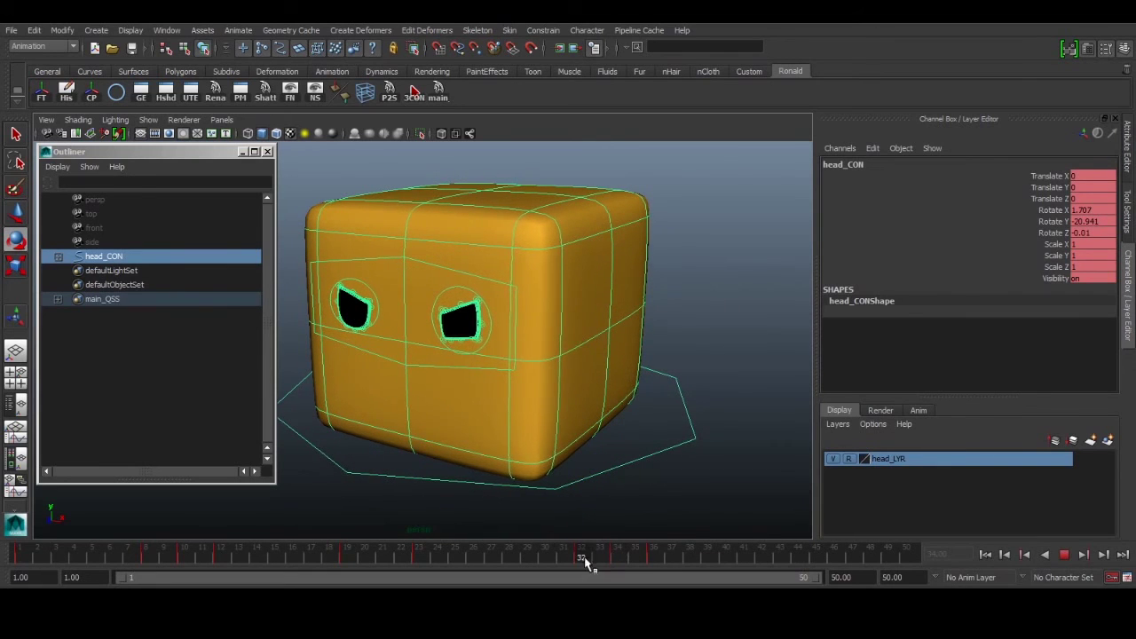
Turn the head control to a Rotate Y of -20.031 at frame 35, space its shake keys two frames apart and play them back
drag(615, 560, 634, 561)
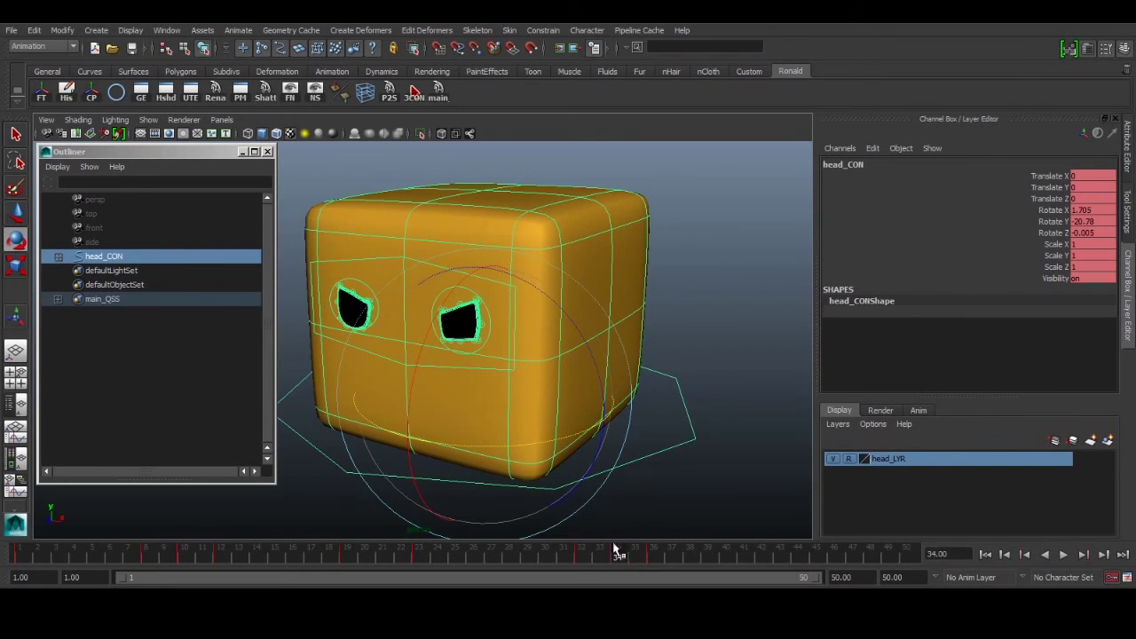
drag(639, 554, 552, 554)
drag(633, 554, 636, 555)
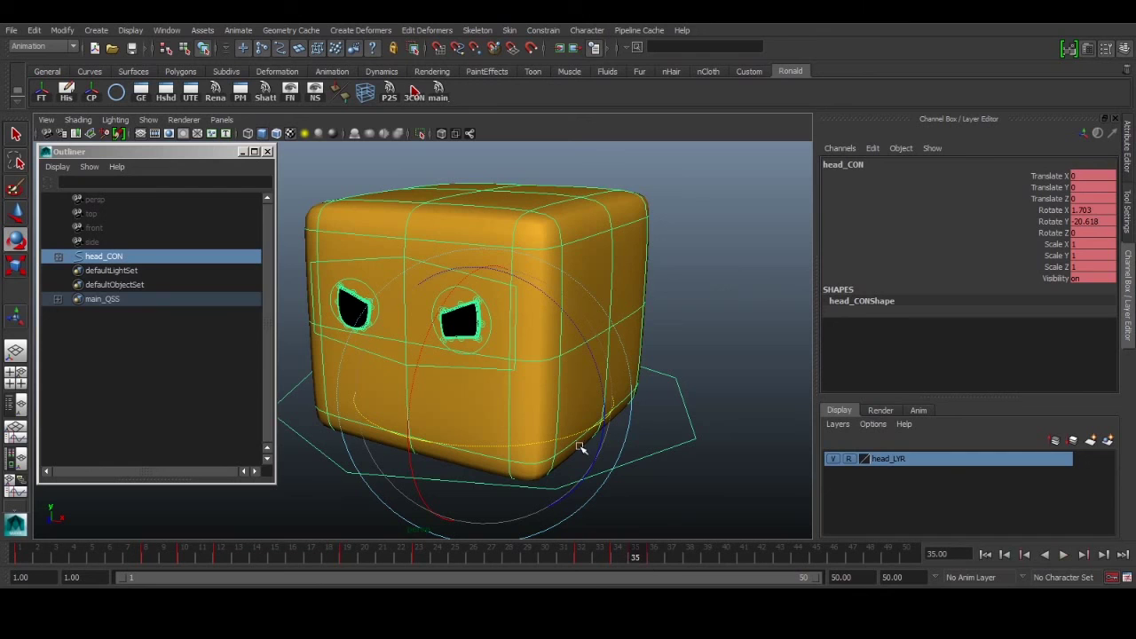
drag(535, 442, 609, 525)
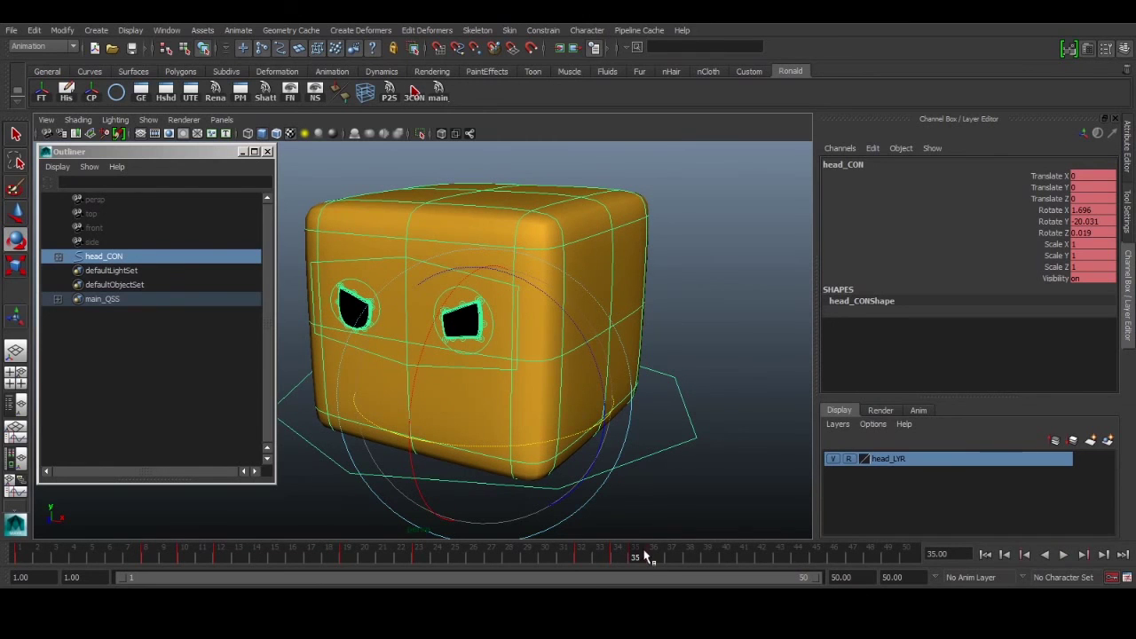
click(673, 556)
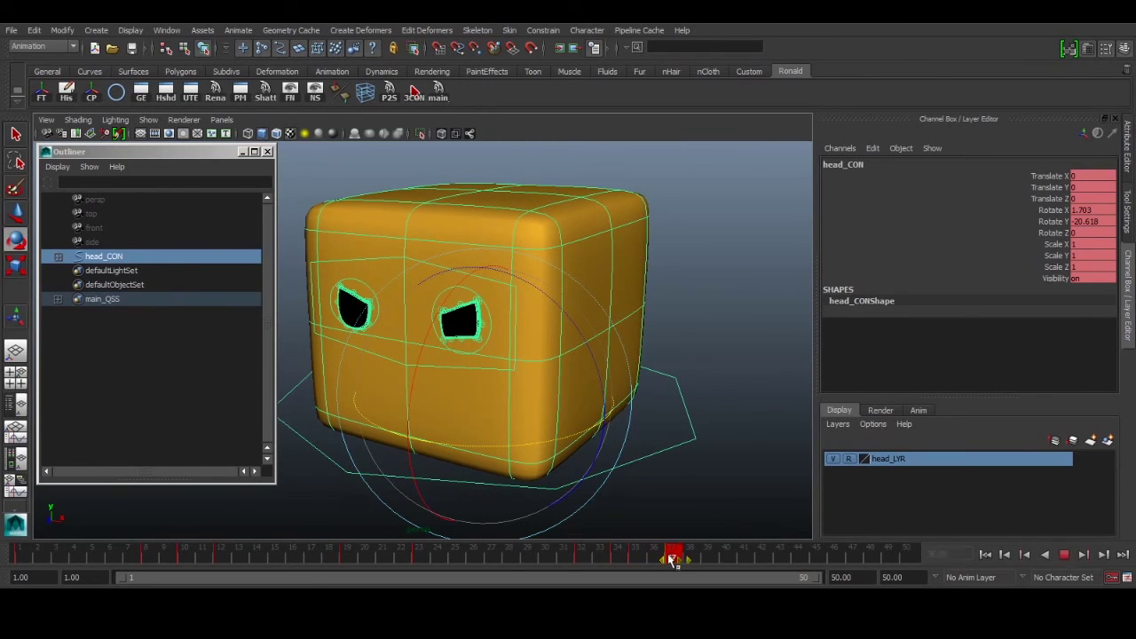
drag(672, 559, 716, 555)
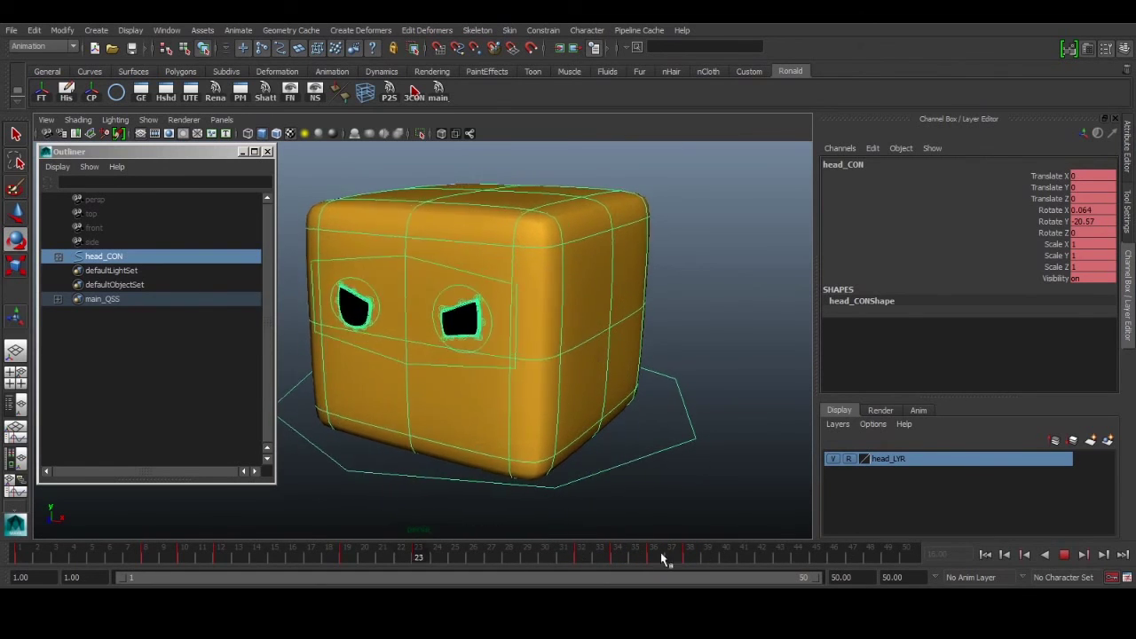
Move the head control's shake keys five frames earlier so they start at frame 27, and play back the animation
shift+drag(578, 559, 743, 559)
drag(664, 559, 573, 560)
click(312, 556)
key(alt+v)
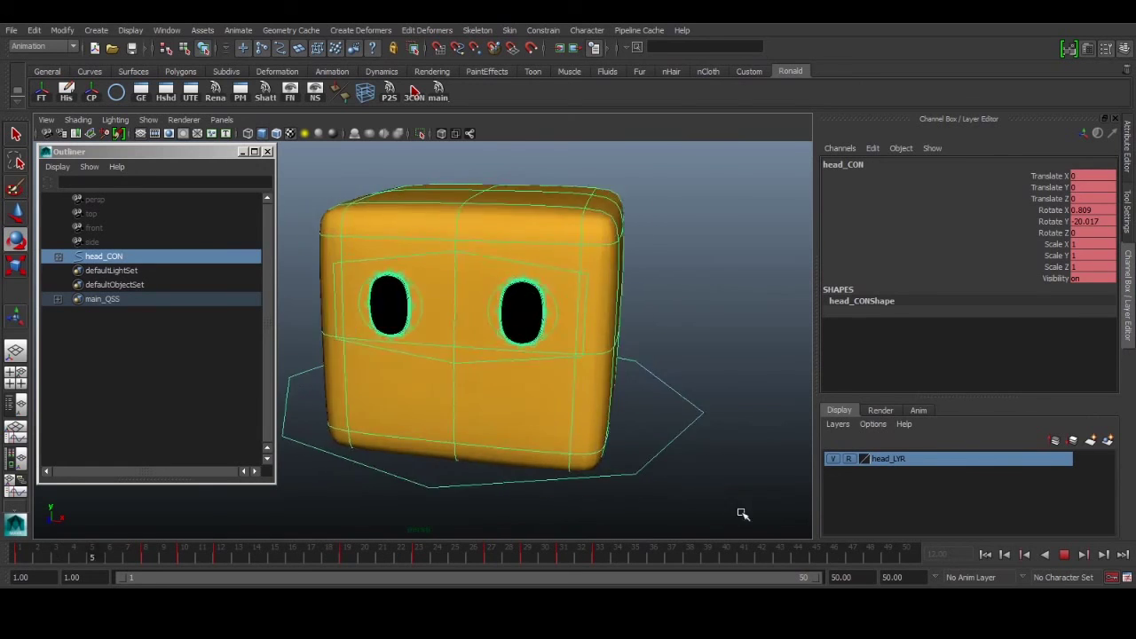
Set the animation end to frame 35, play it from the start and deselect all controls
key(Escape)
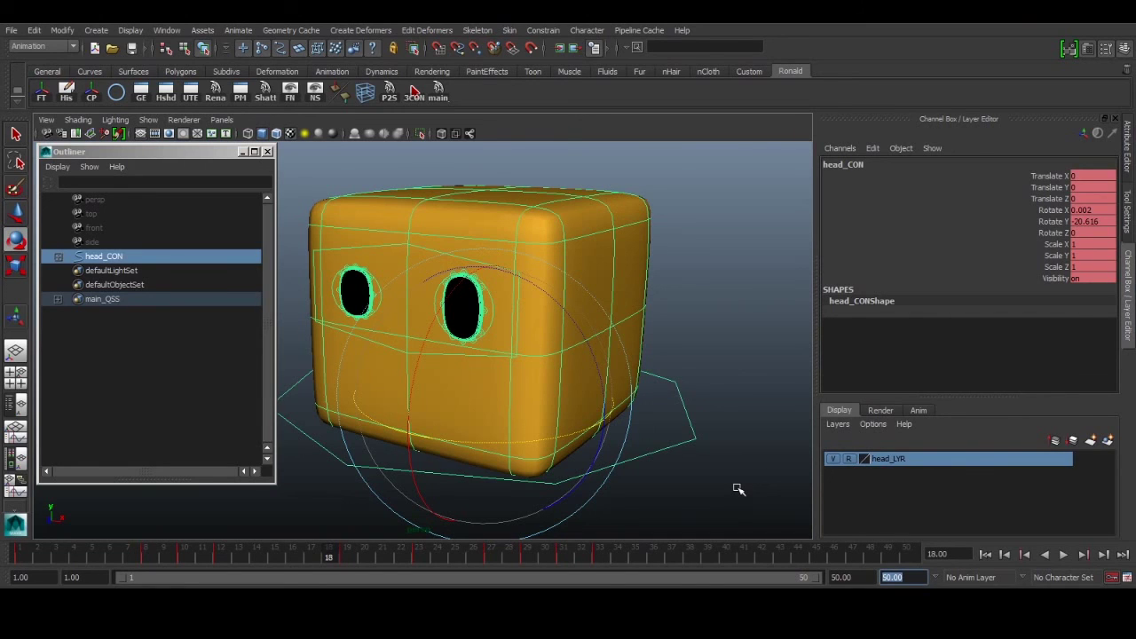
text(35)
key(Return)
drag(841, 554, 2, 555)
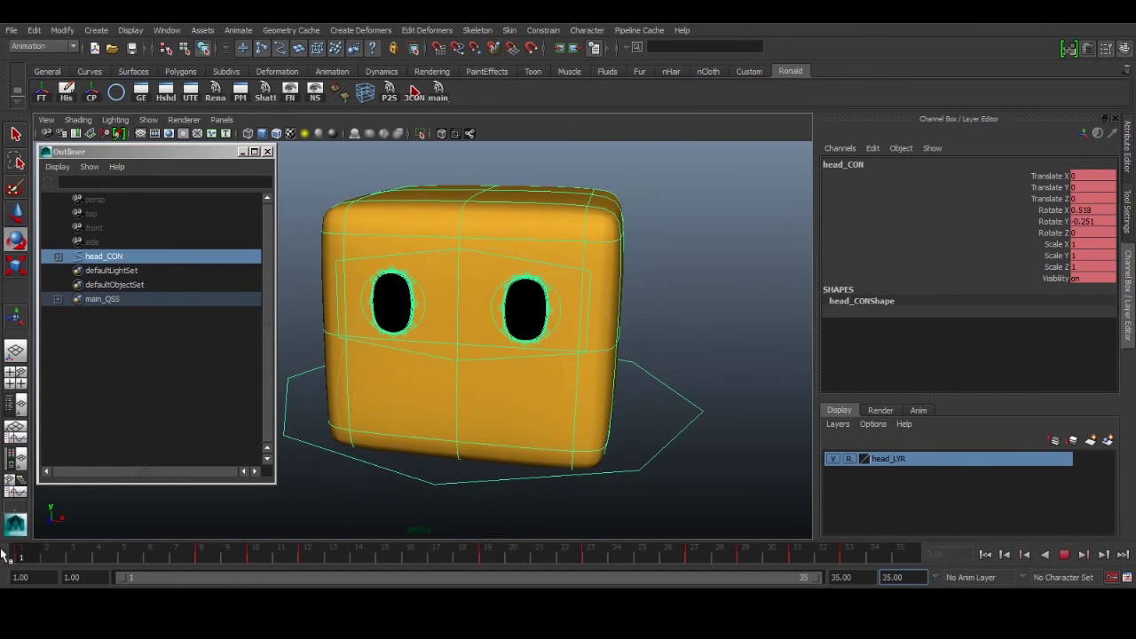
click(240, 513)
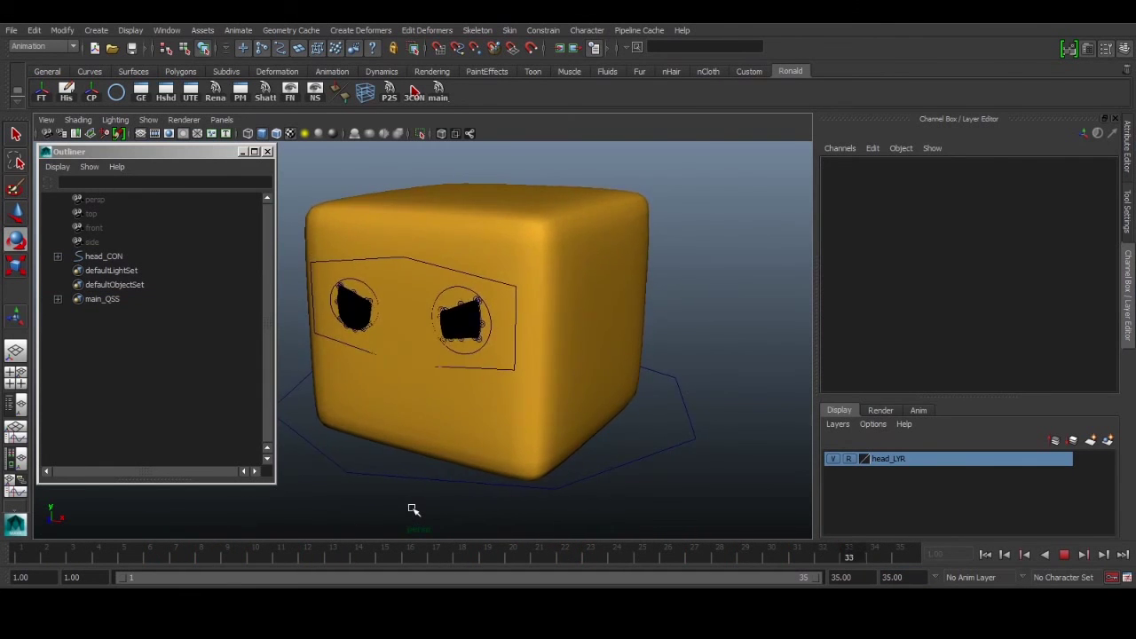